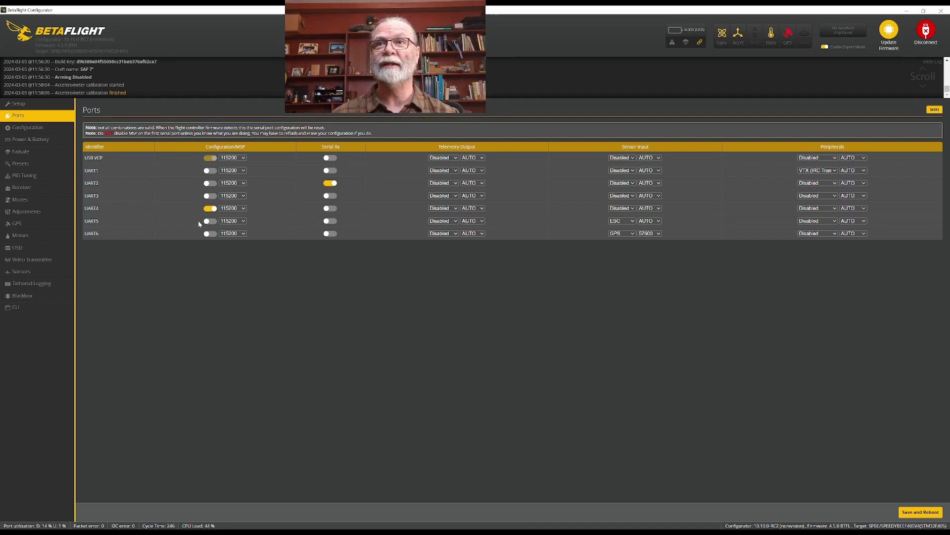
# Disable MSP on UART4 and the ESC sensor input on UART5, and save the port settings with a reboot
pyautogui.click(210, 209)
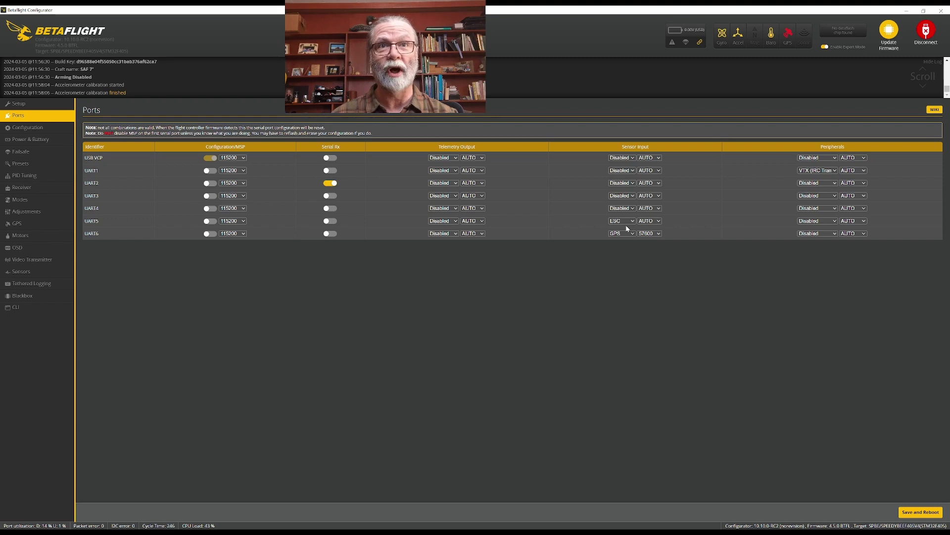
pyautogui.scroll(1, 626, 225)
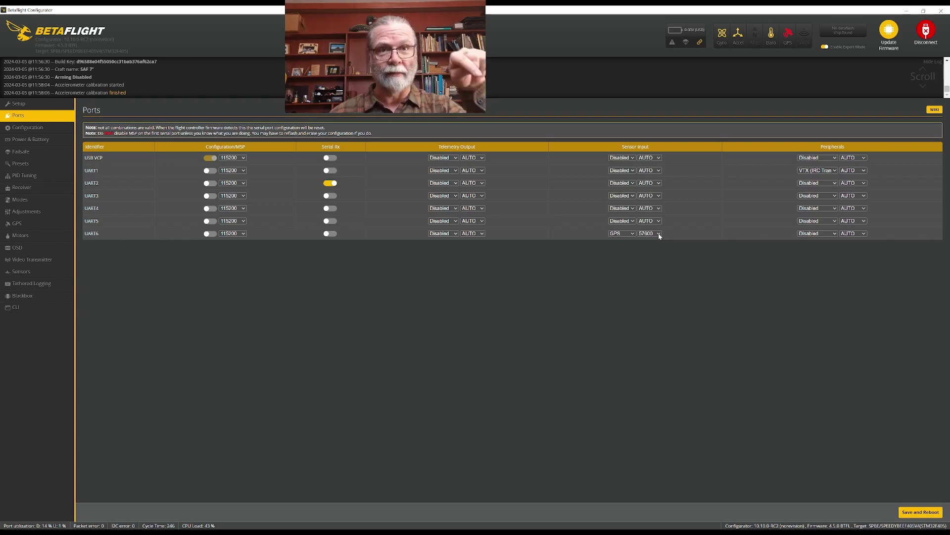
pyautogui.click(922, 512)
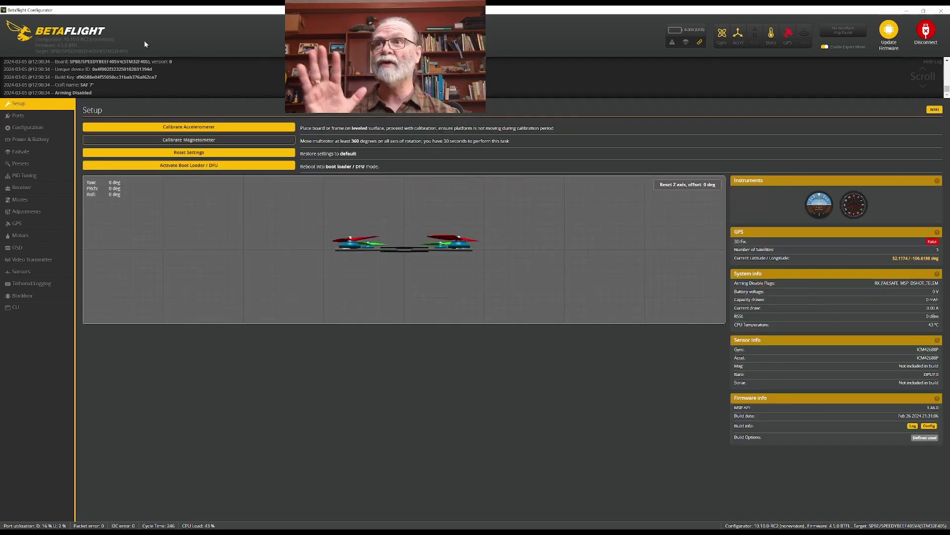
# Set the PID loop frequency to 4.00 kHz in the system configuration
pyautogui.click(40, 130)
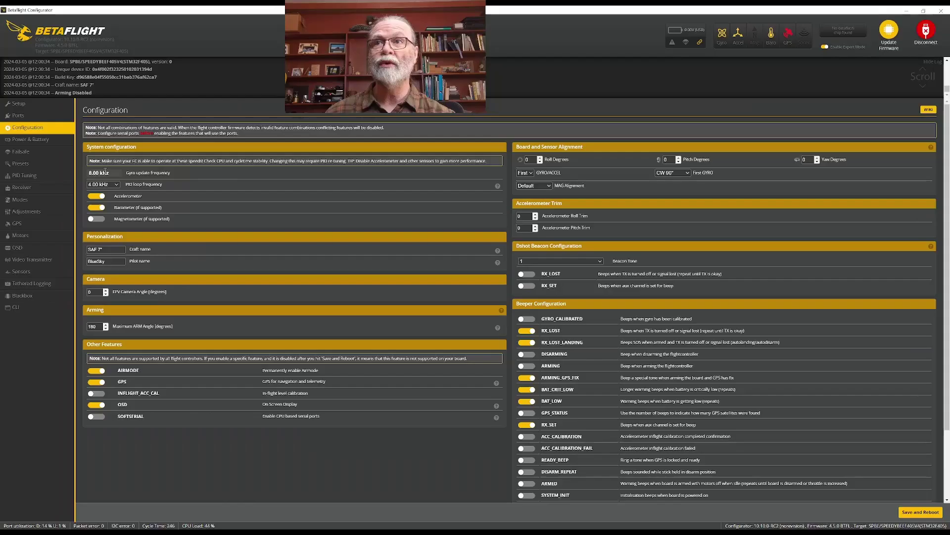
pyautogui.click(108, 185)
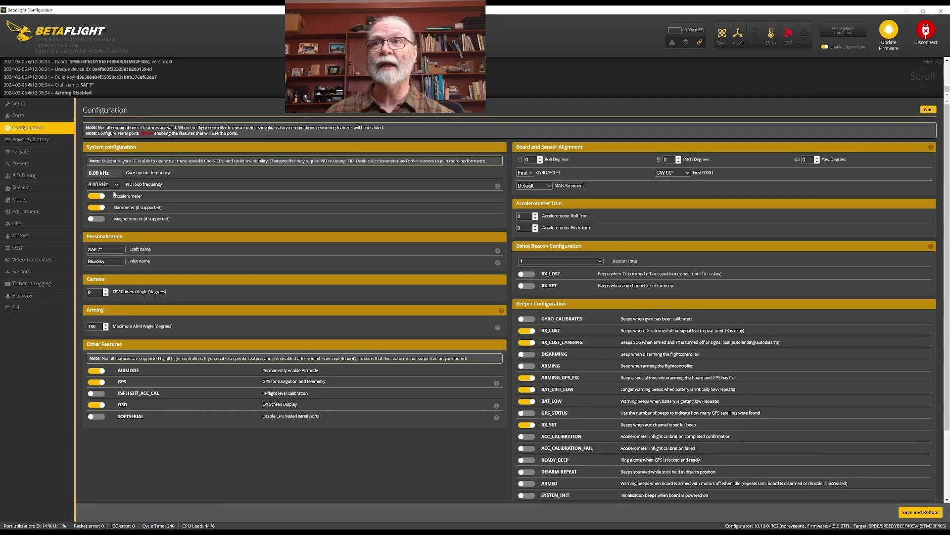
pyautogui.click(112, 193)
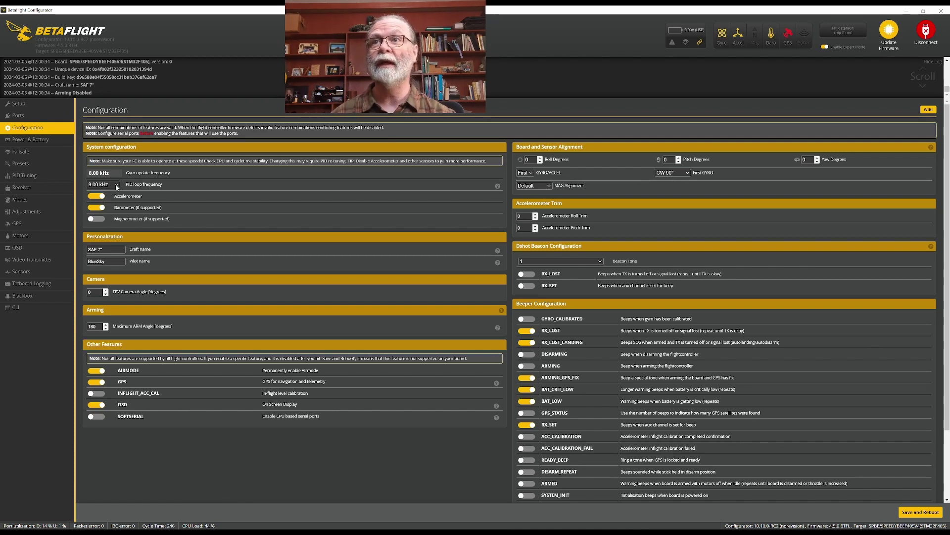
pyautogui.click(117, 187)
pyautogui.click(99, 188)
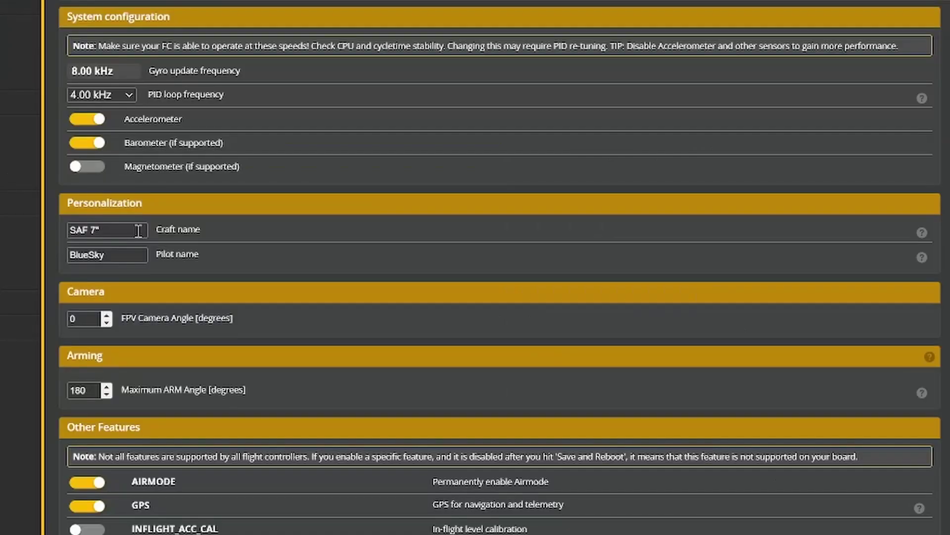
# Go through the craft and pilot names and re-enter 180 degrees as the maximum arm angle
pyautogui.click(138, 230)
pyautogui.press('Tab')
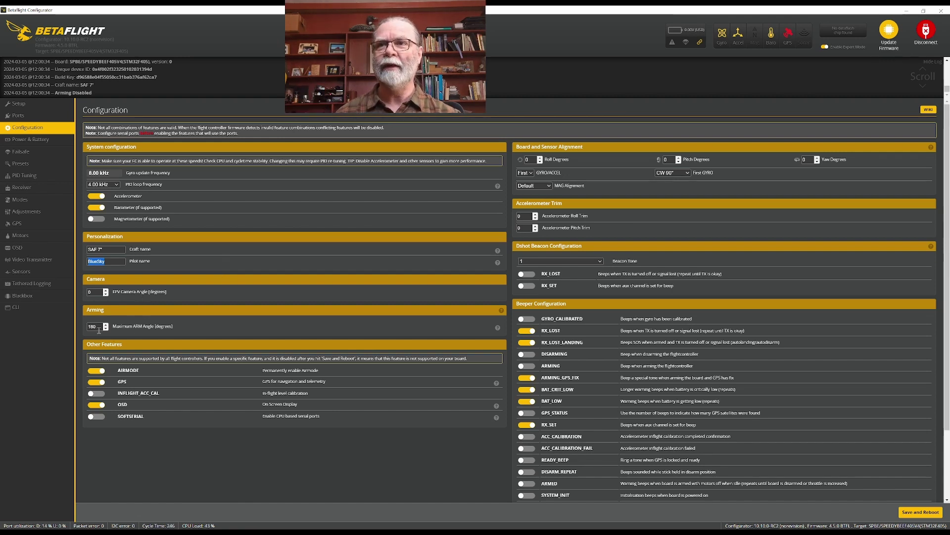
pyautogui.doubleClick(99, 328)
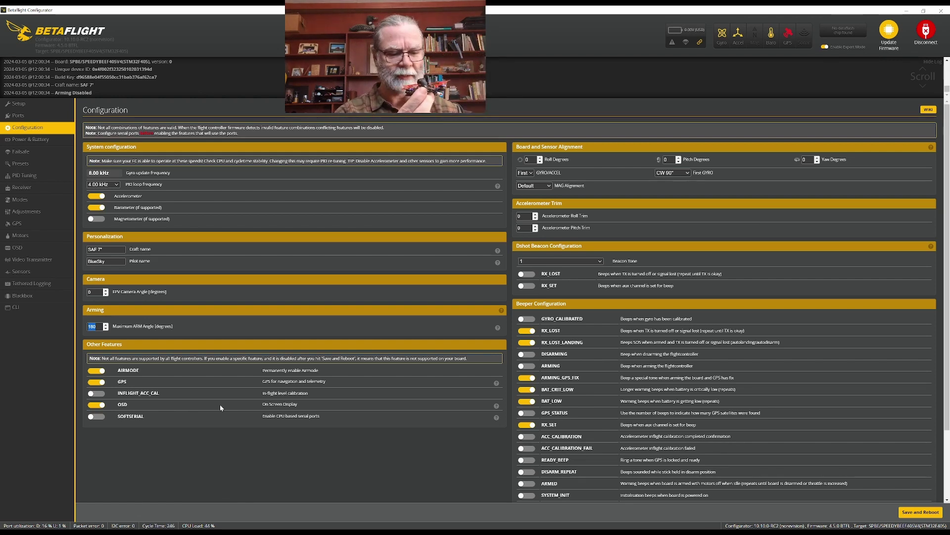
pyautogui.write('35')
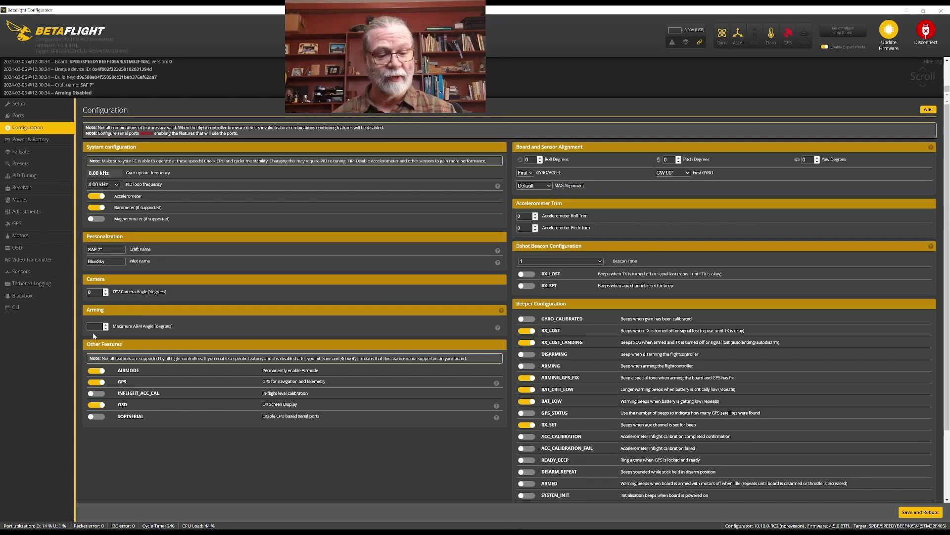
pyautogui.write('180')
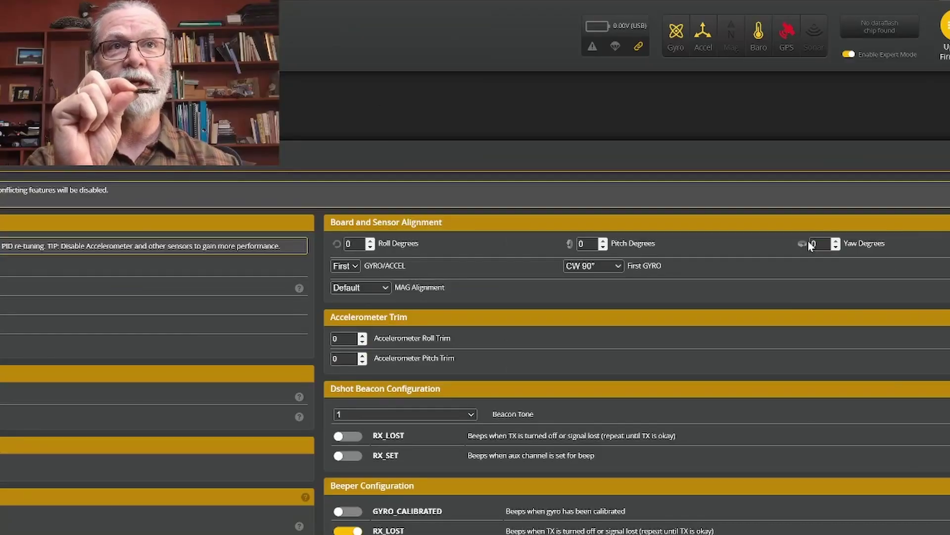
# Try a 90-degree board alignment for yaw and for pitch, resetting each to 0
pyautogui.doubleClick(826, 246)
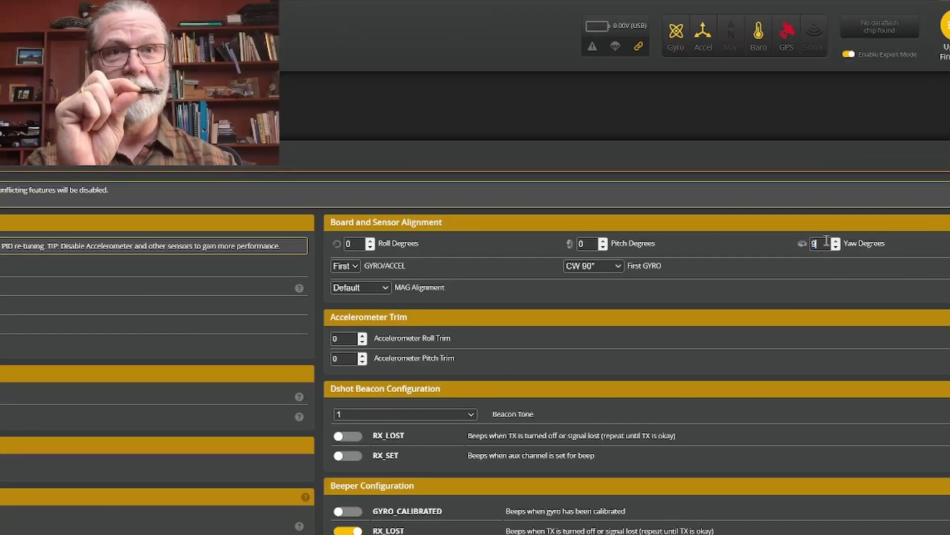
pyautogui.write('90')
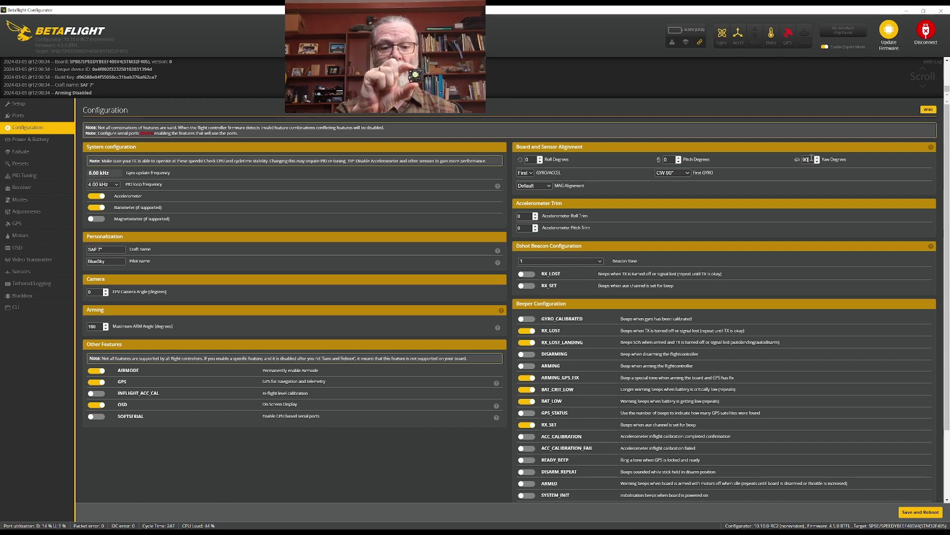
pyautogui.press('BackSpace')
pyautogui.press('BackSpace')
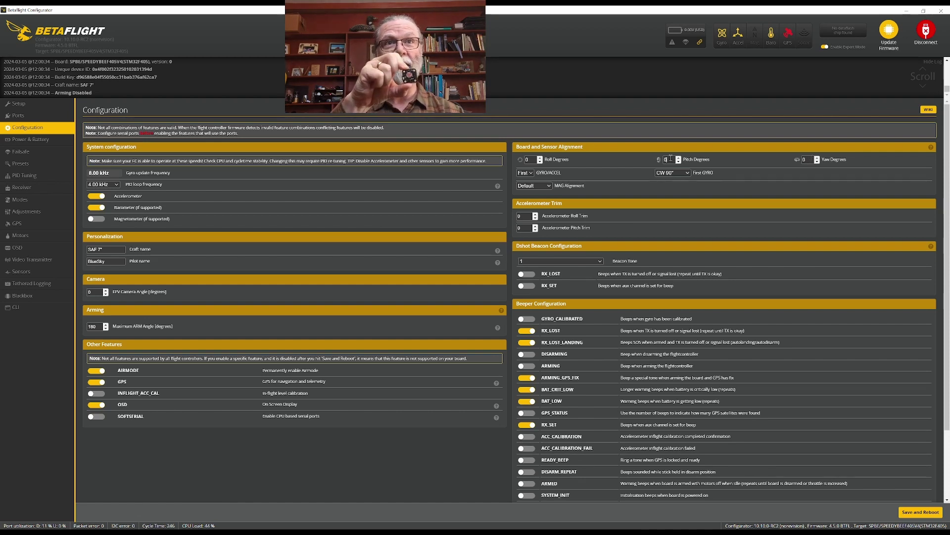
pyautogui.write('90')
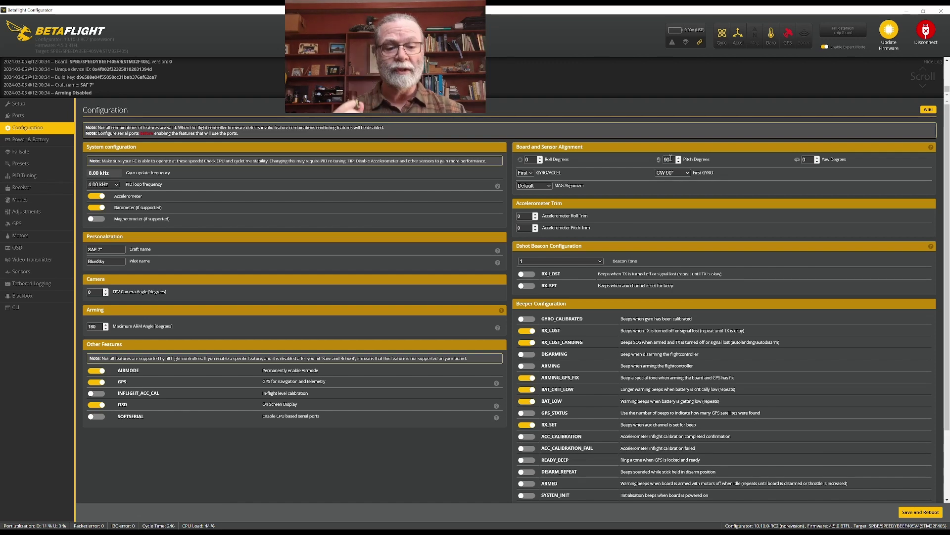
pyautogui.press('BackSpace')
pyautogui.press('BackSpace')
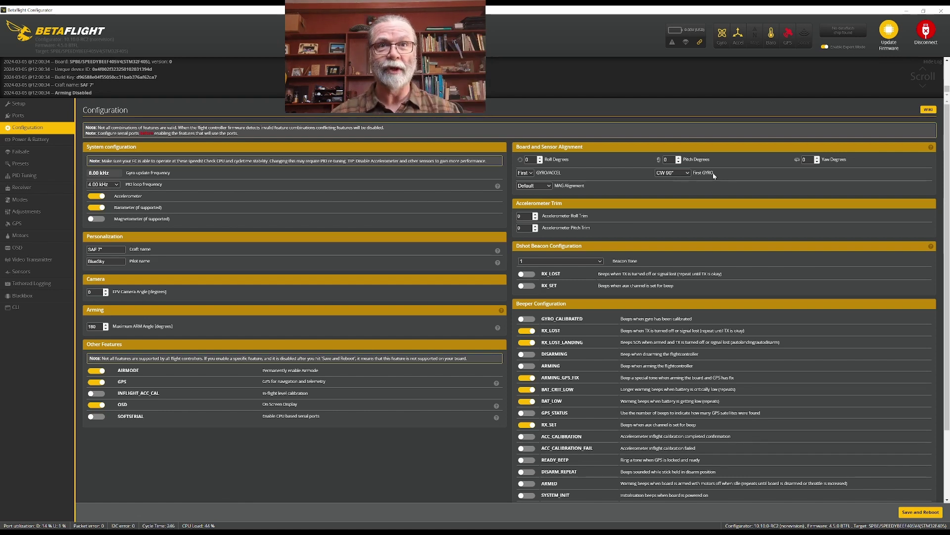
# Turn off the RX_SET and RX_LOST DShot beacon options and save the configuration with a reboot
pyautogui.scroll(-1, 571, 189)
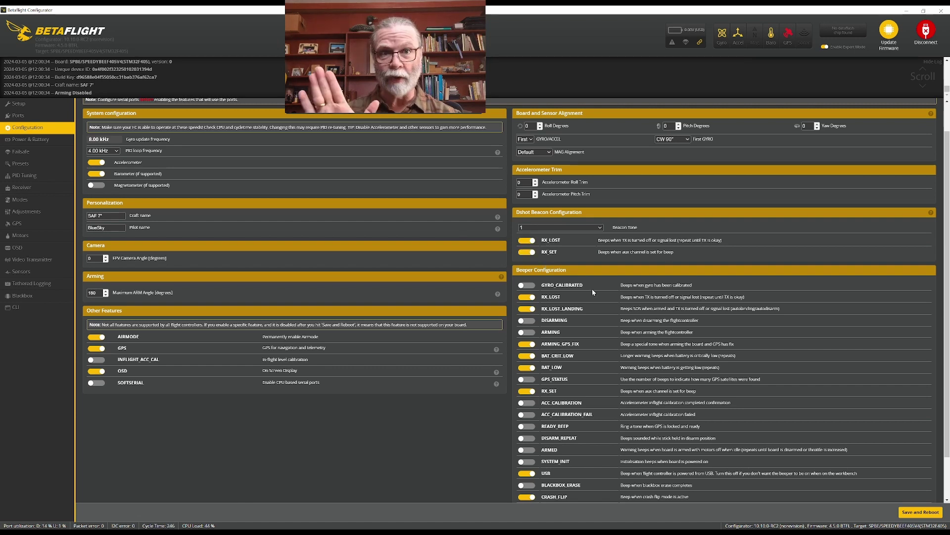
pyautogui.click(526, 252)
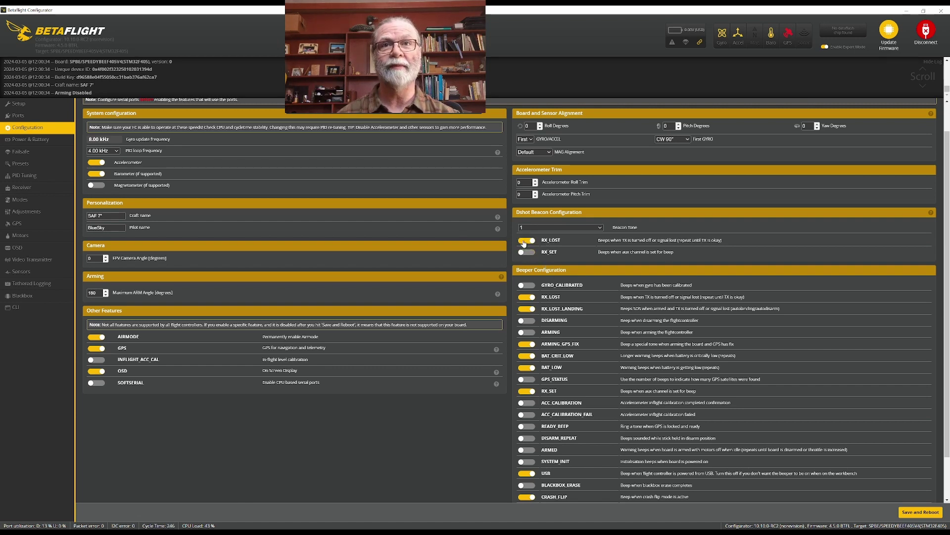
pyautogui.click(524, 241)
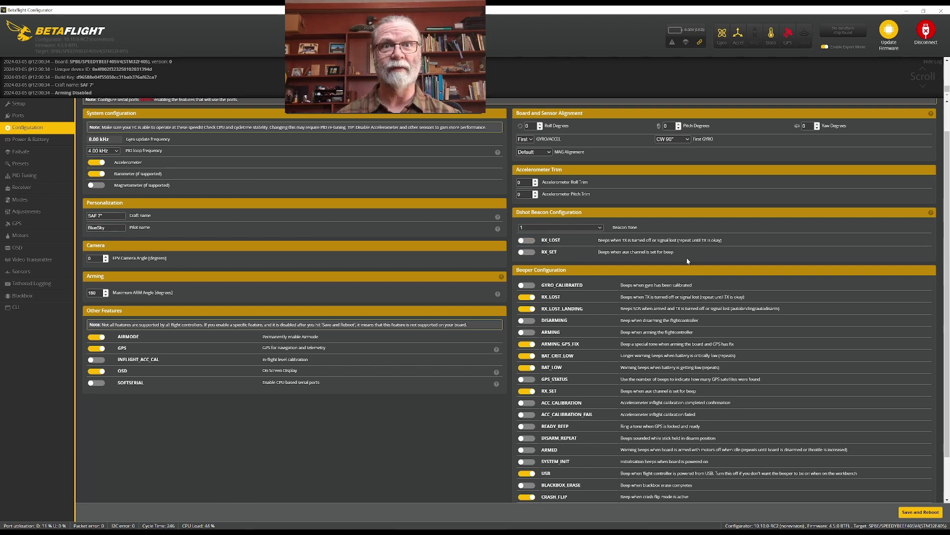
pyautogui.scroll(-1, 802, 271)
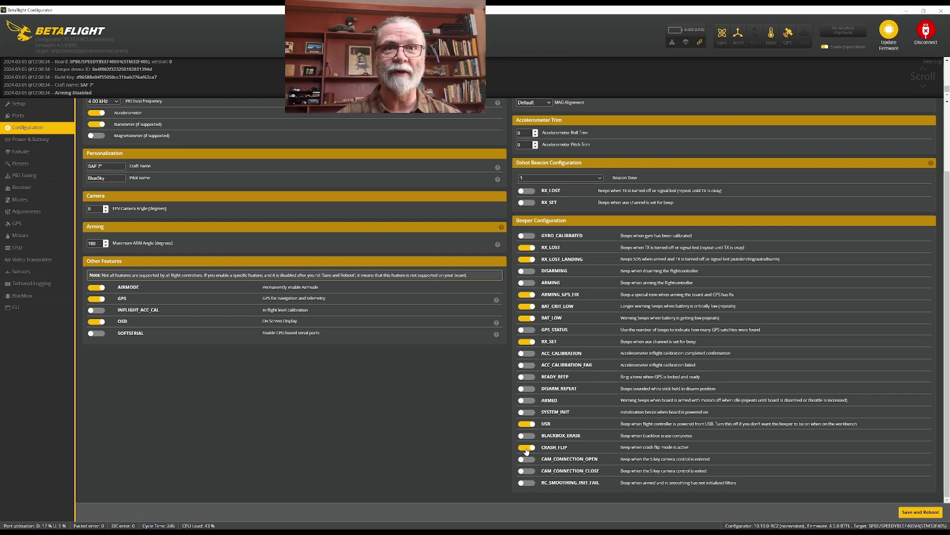
pyautogui.click(930, 513)
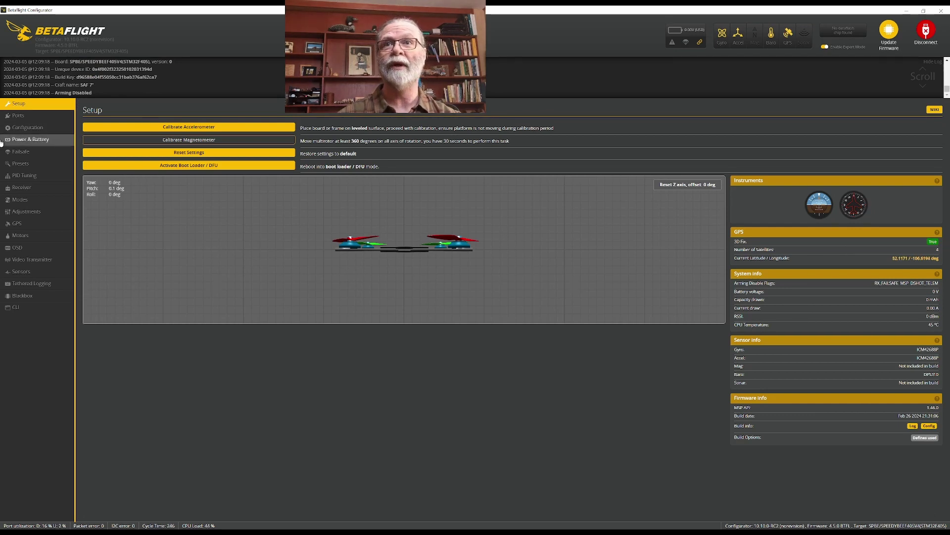
# Try entering a battery capacity, reset it to 0 mAh, and save the power and battery settings
pyautogui.click(35, 142)
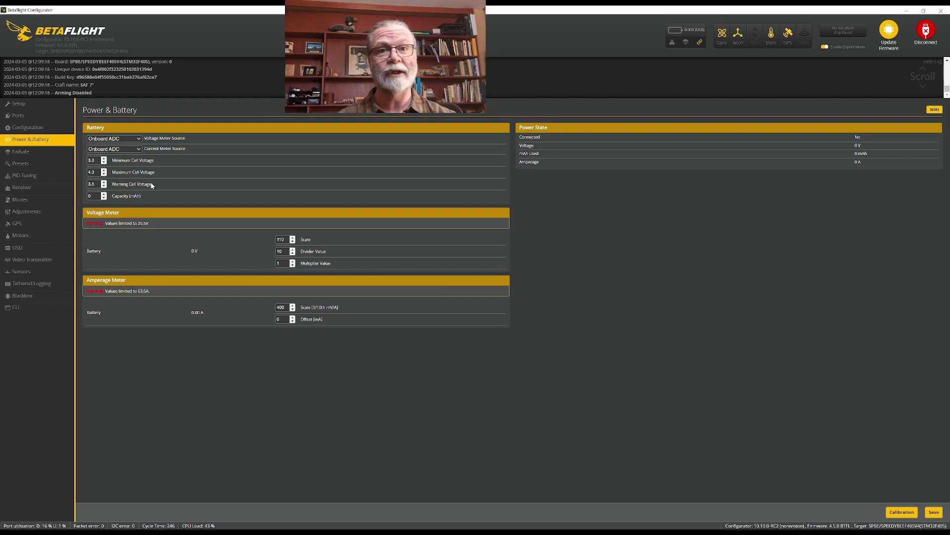
pyautogui.doubleClick(92, 196)
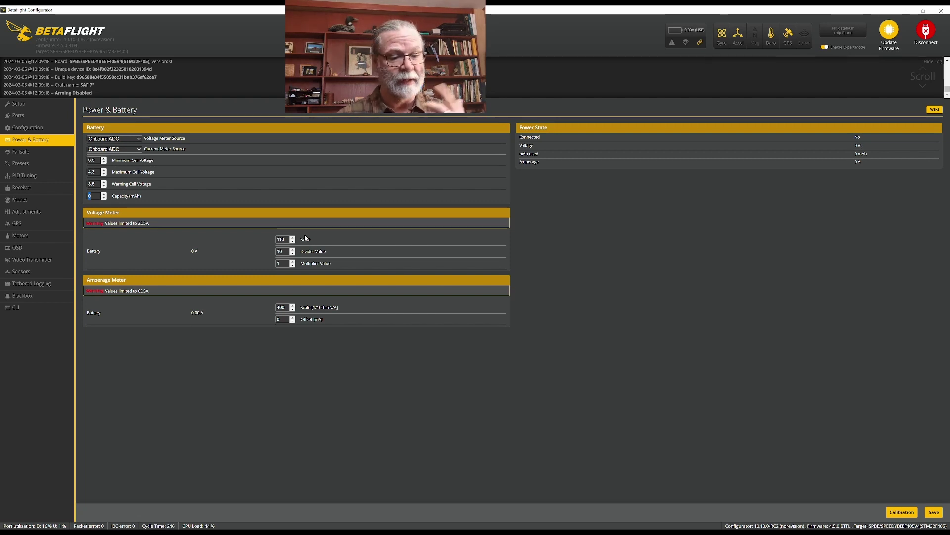
pyautogui.write('15')
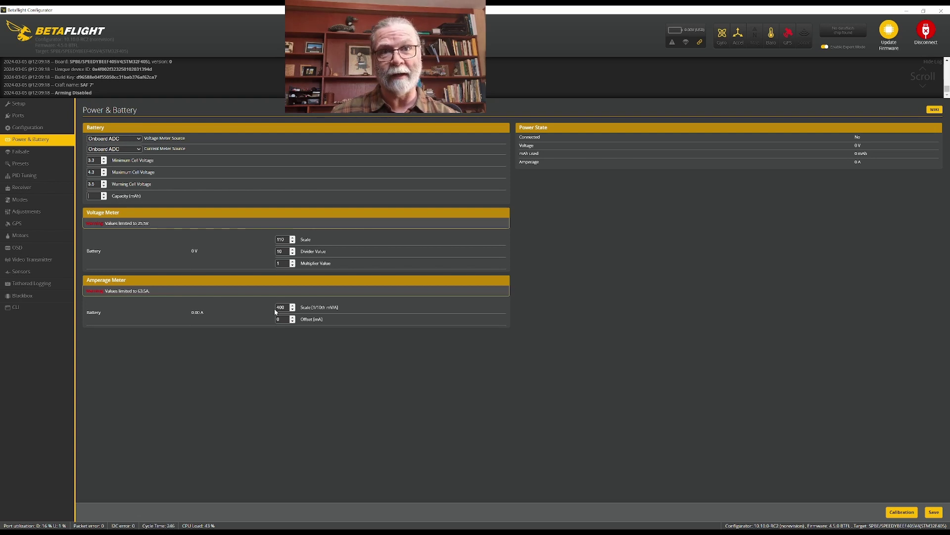
pyautogui.press('Return')
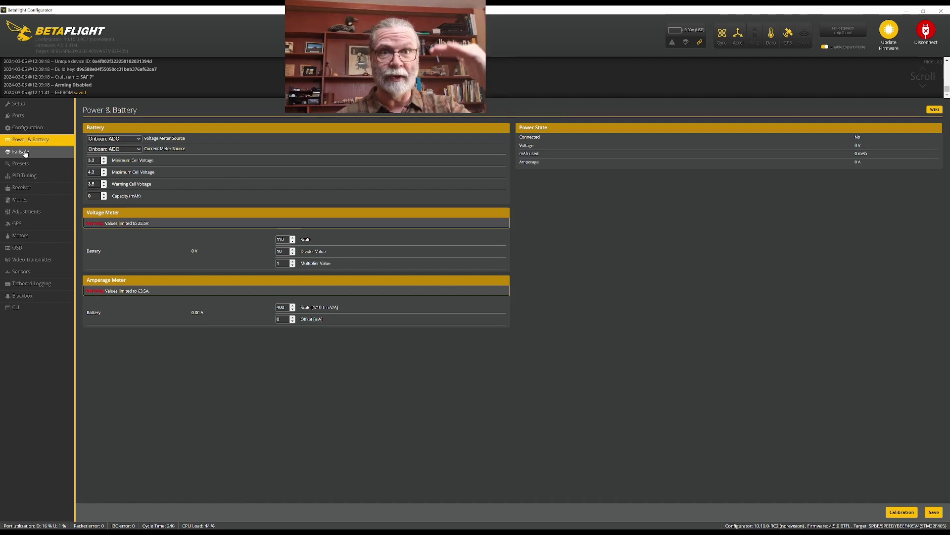
# Save the failsafe settings with Drop as the Stage 2 procedure and reboot the flight controller
pyautogui.click(26, 153)
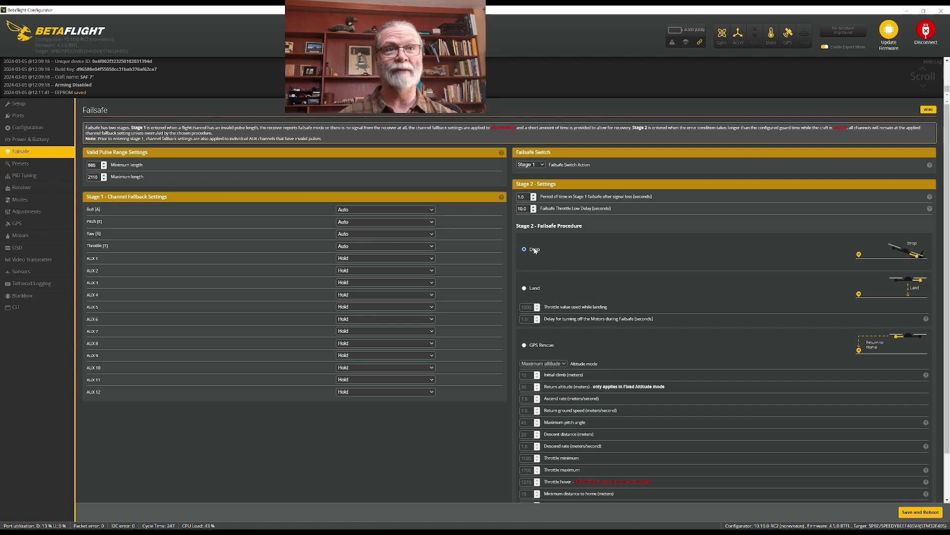
pyautogui.click(920, 512)
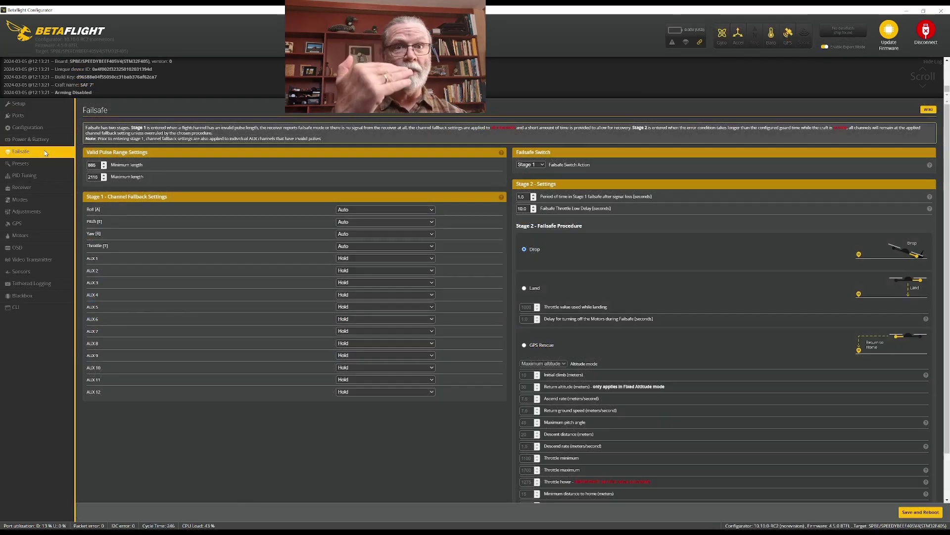
# Open the presets and review the available preset categories
pyautogui.click(20, 164)
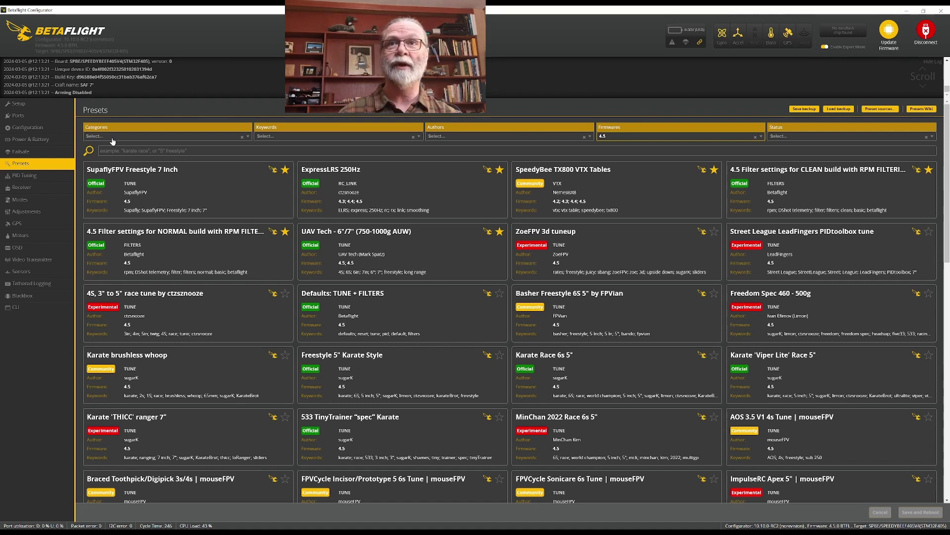
pyautogui.click(247, 138)
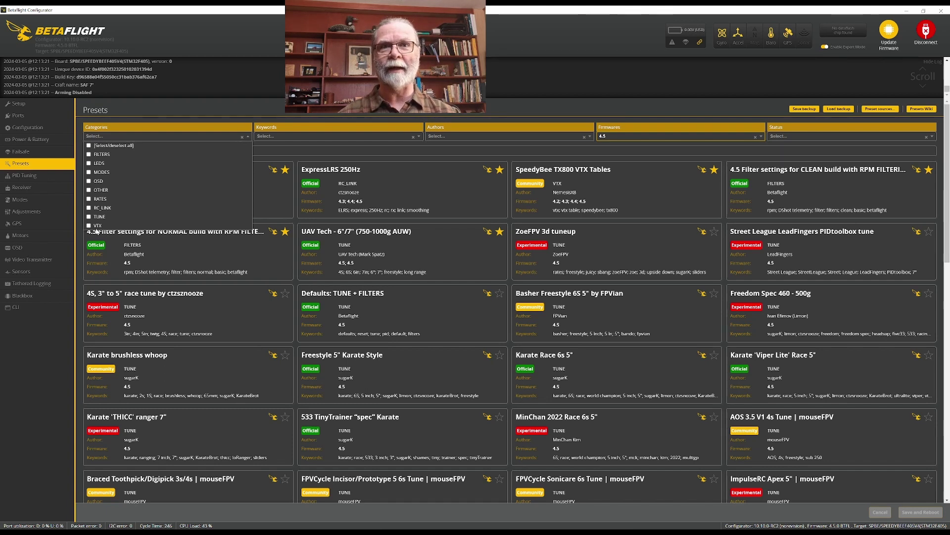
pyautogui.click(272, 96)
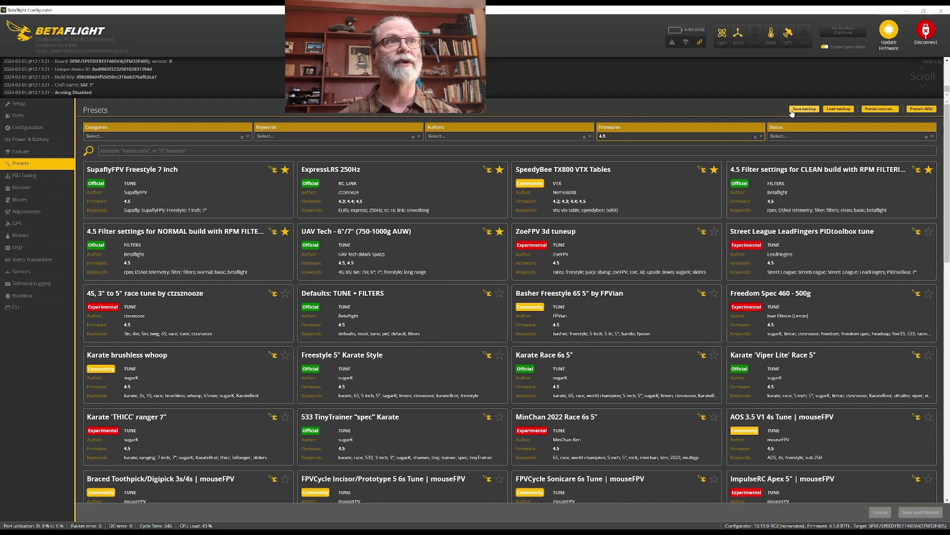
# Filter the presets by the RC_LINK category
pyautogui.click(250, 139)
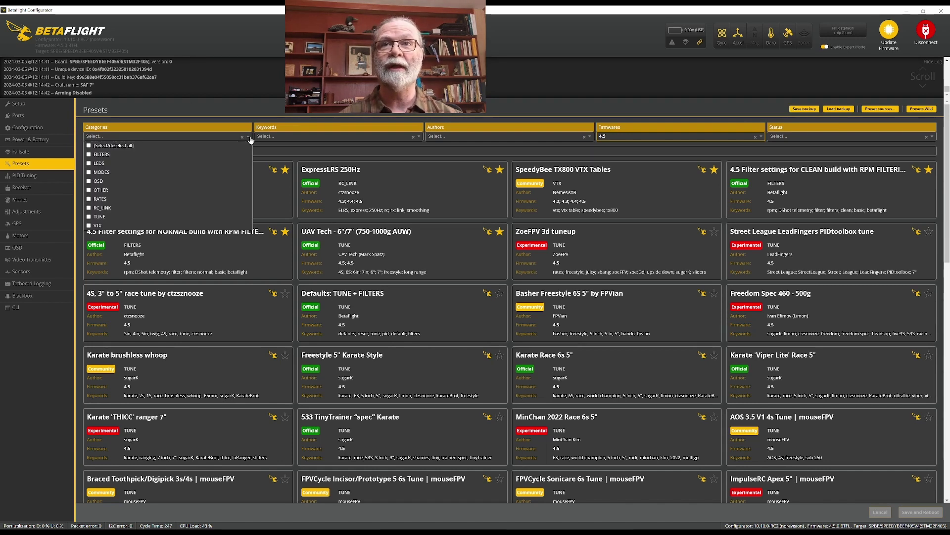
pyautogui.click(89, 208)
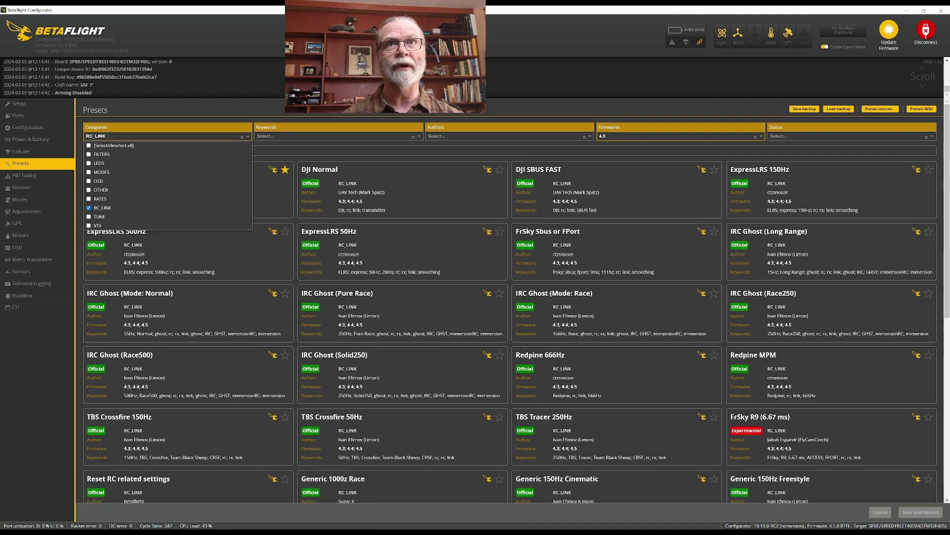
pyautogui.press('Escape')
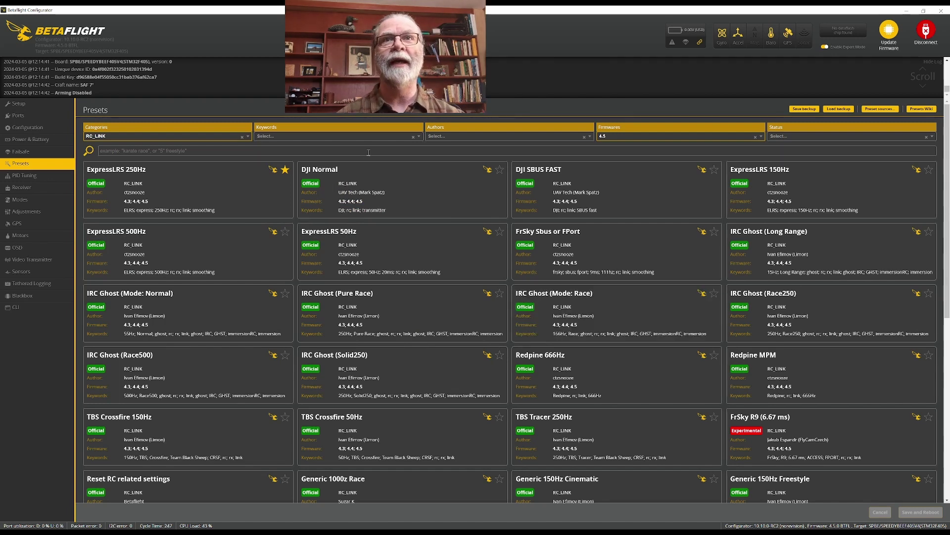
# Narrow the RC_LINK presets to those with the ELRS keyword
pyautogui.click(420, 136)
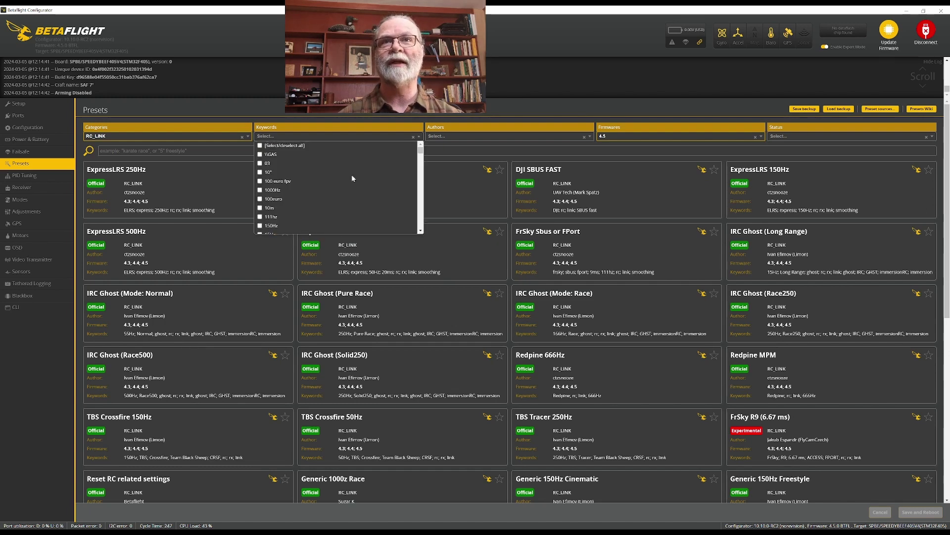
pyautogui.scroll(-3, 352, 179)
pyautogui.scroll(-5, 352, 180)
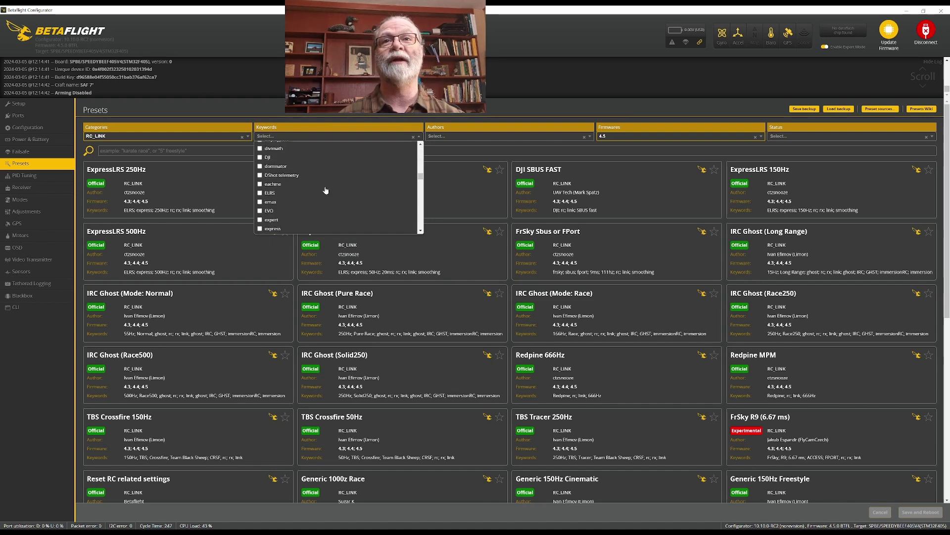
pyautogui.click(261, 194)
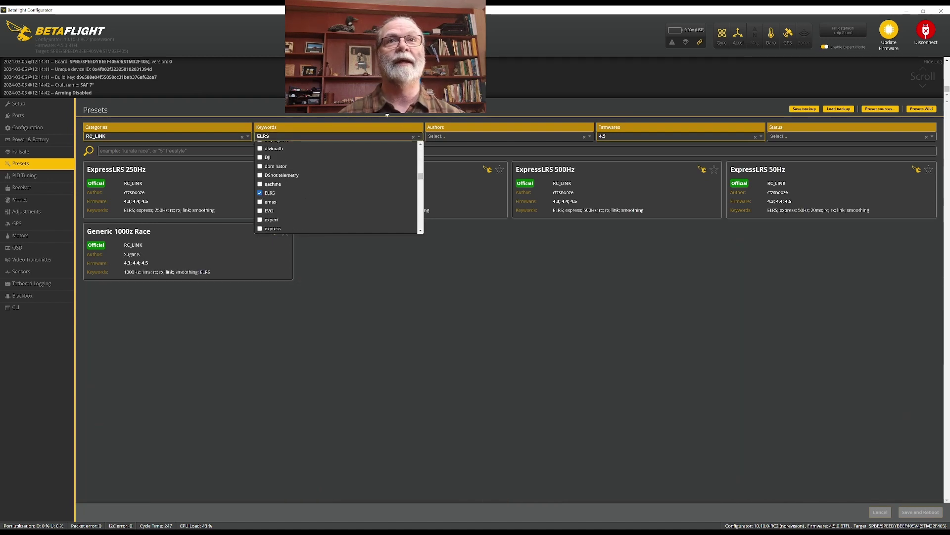
pyautogui.click(490, 285)
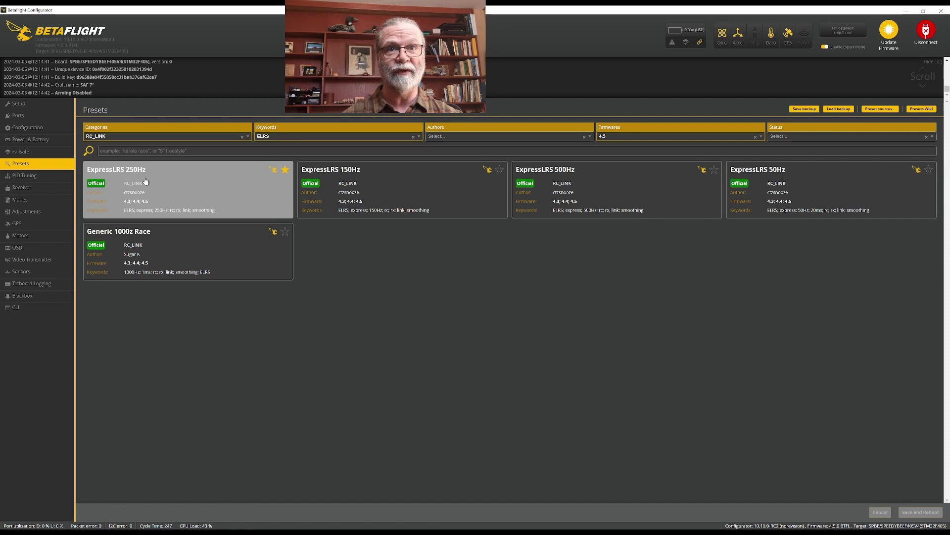
# Pick the ExpressLRS 250Hz preset with the options Freestyle, Serial separate Rx and Single Cell values
pyautogui.click(200, 197)
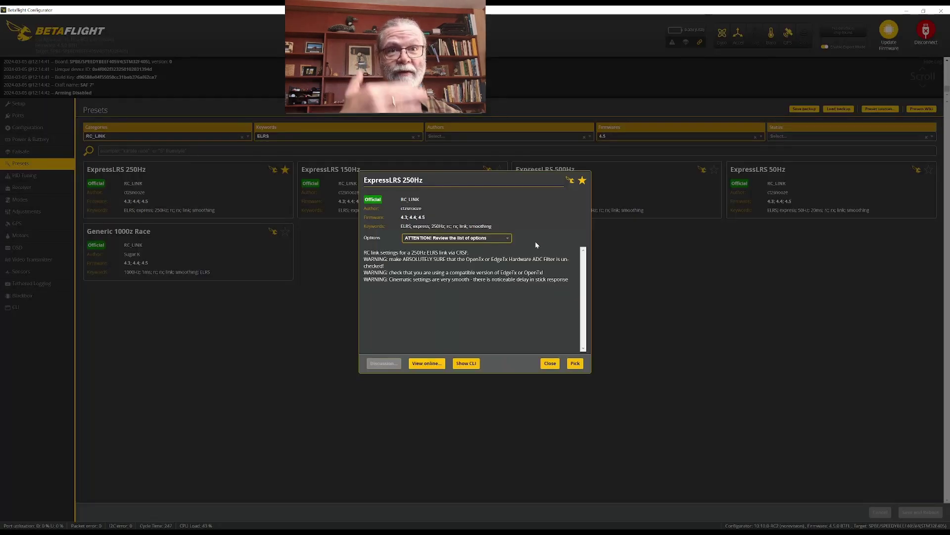
pyautogui.click(509, 239)
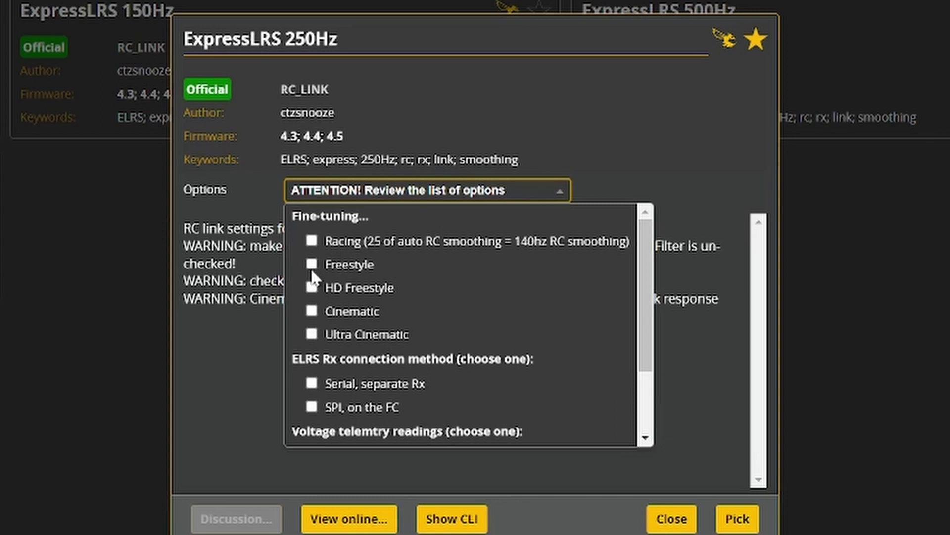
pyautogui.click(311, 268)
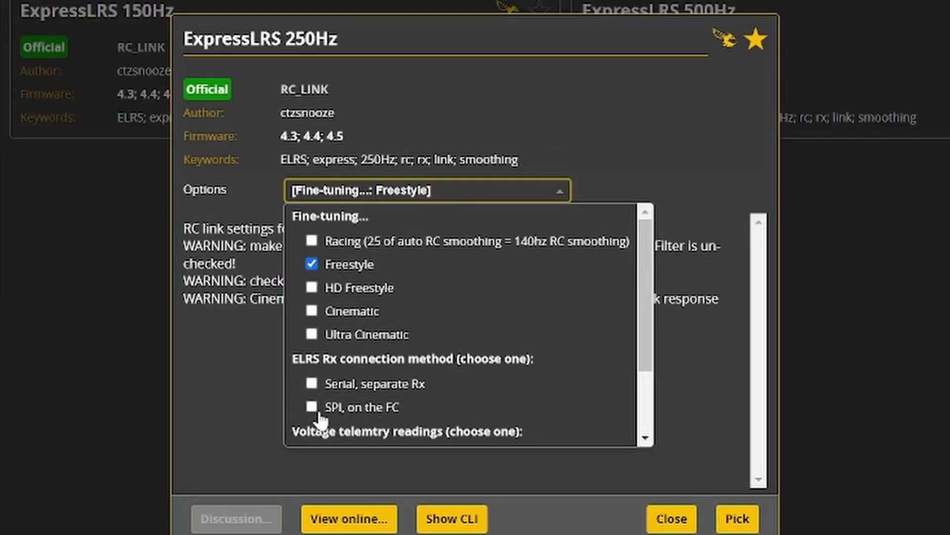
pyautogui.click(311, 382)
pyautogui.scroll(-1, 515, 351)
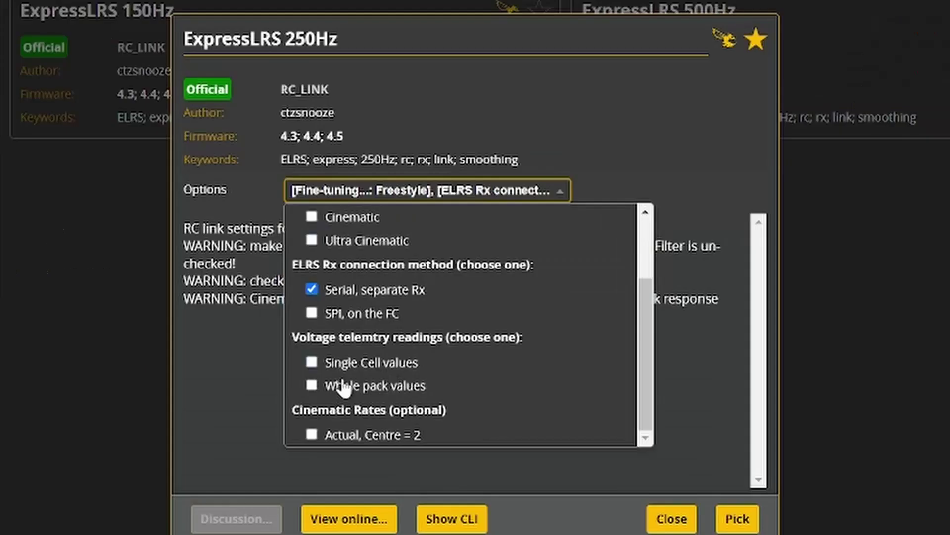
pyautogui.click(412, 303)
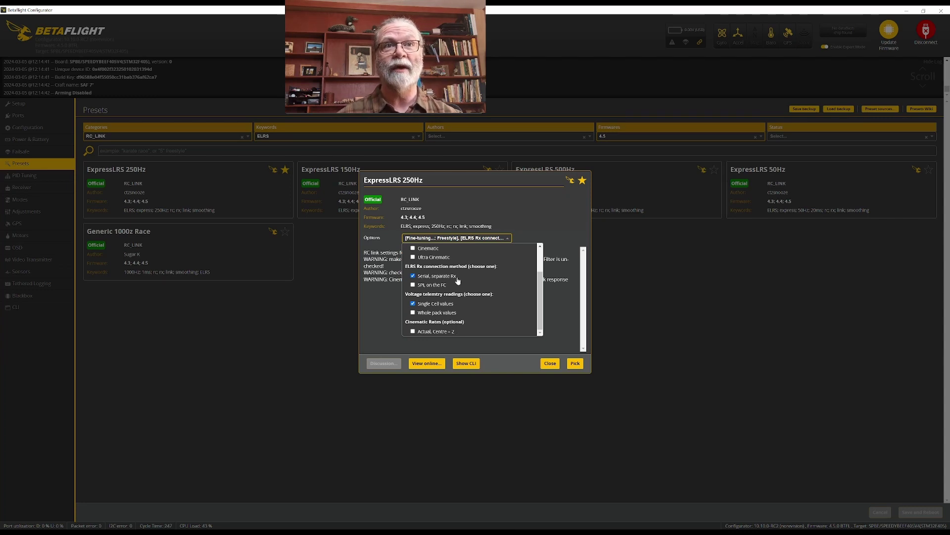
pyautogui.click(555, 298)
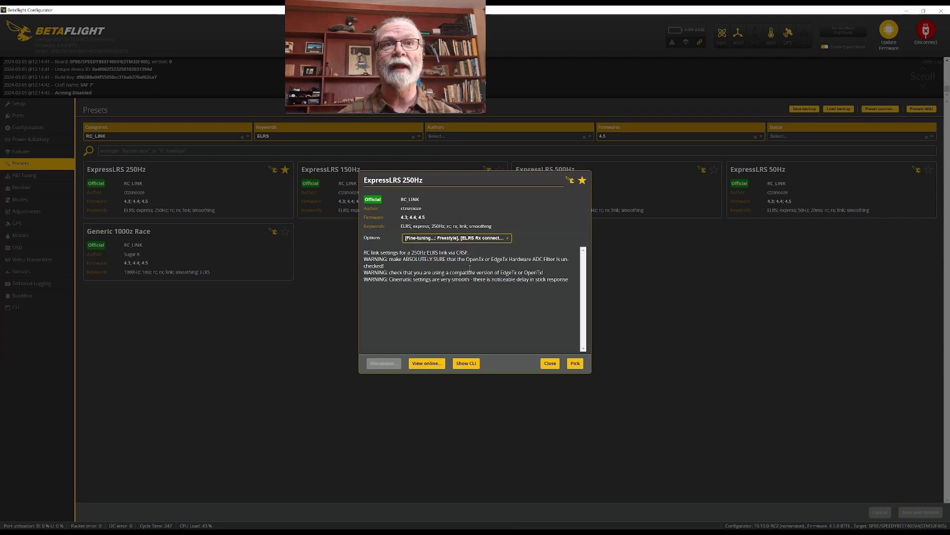
pyautogui.click(575, 363)
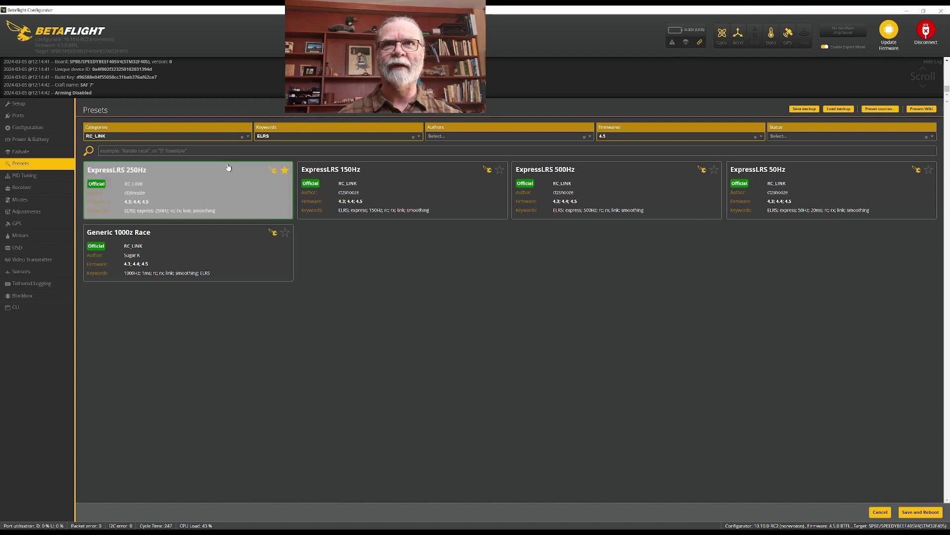
# Change the preset category filter from RC_LINK to TUNE and clear the ELRS keyword filter
pyautogui.click(242, 136)
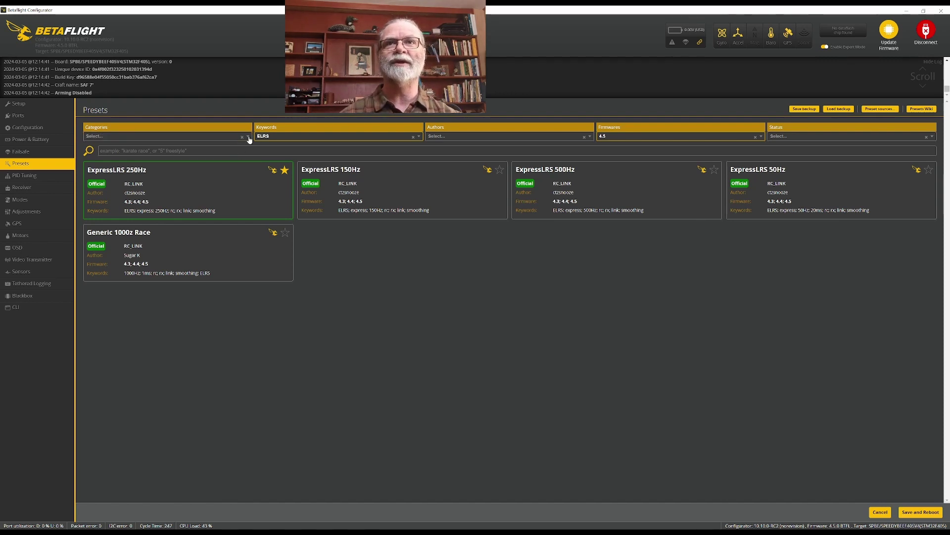
pyautogui.click(247, 136)
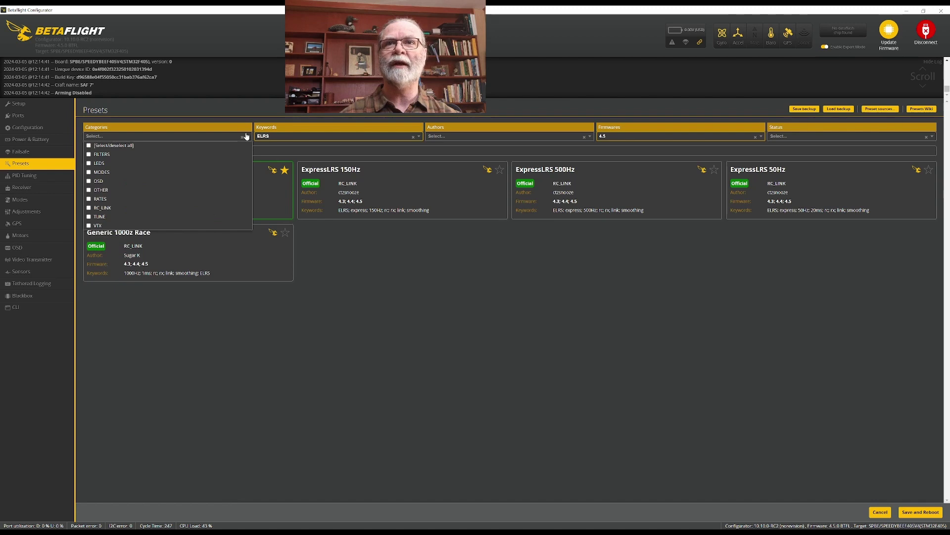
pyautogui.click(89, 217)
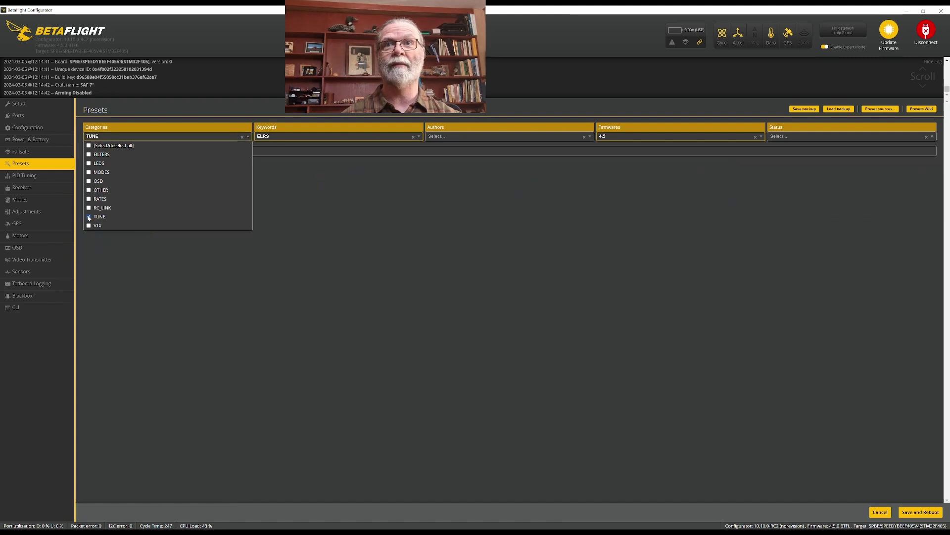
pyautogui.click(413, 138)
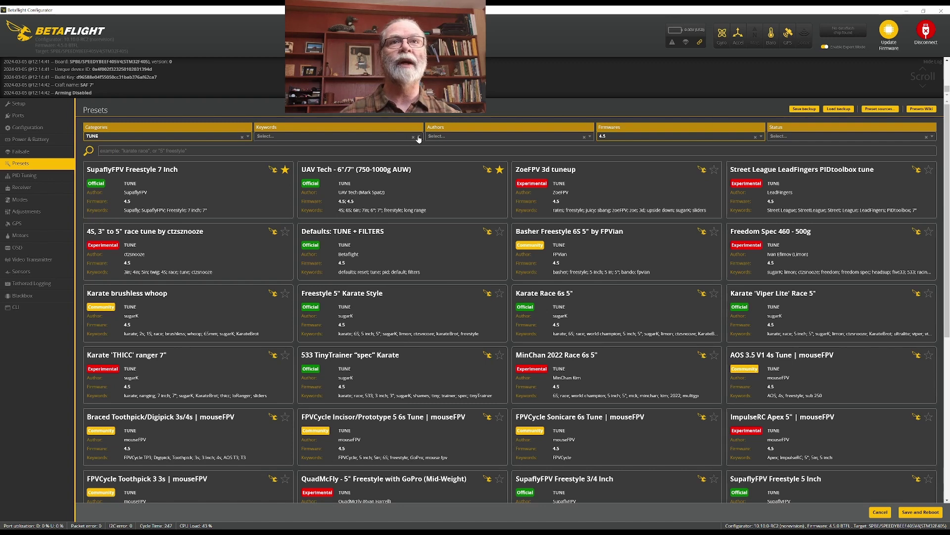
pyautogui.click(419, 138)
pyautogui.click(419, 137)
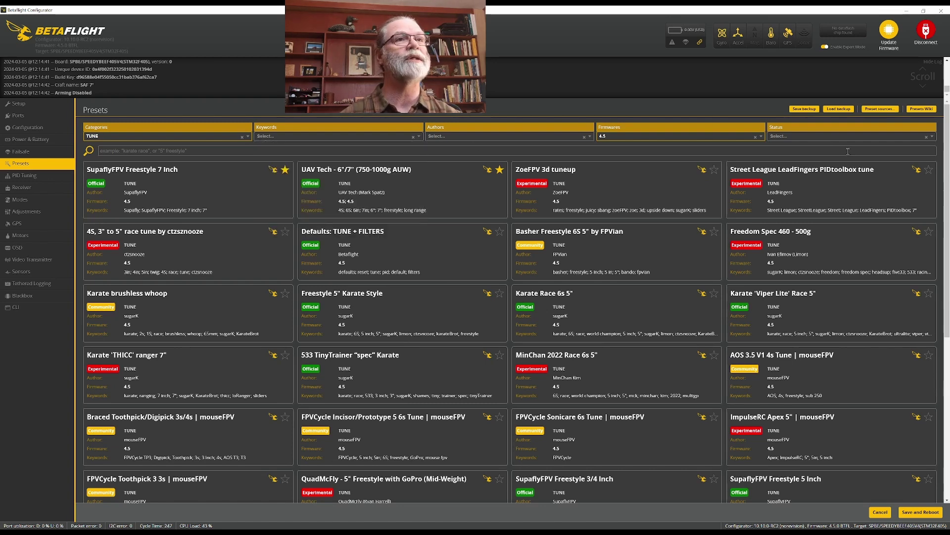
# Limit the TUNE presets to those with OFFICIAL status
pyautogui.click(801, 137)
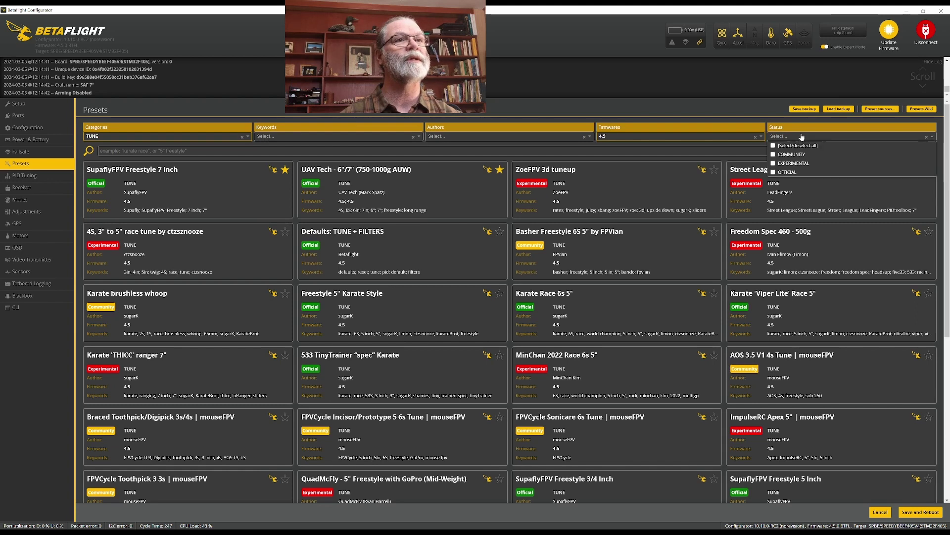
pyautogui.click(786, 171)
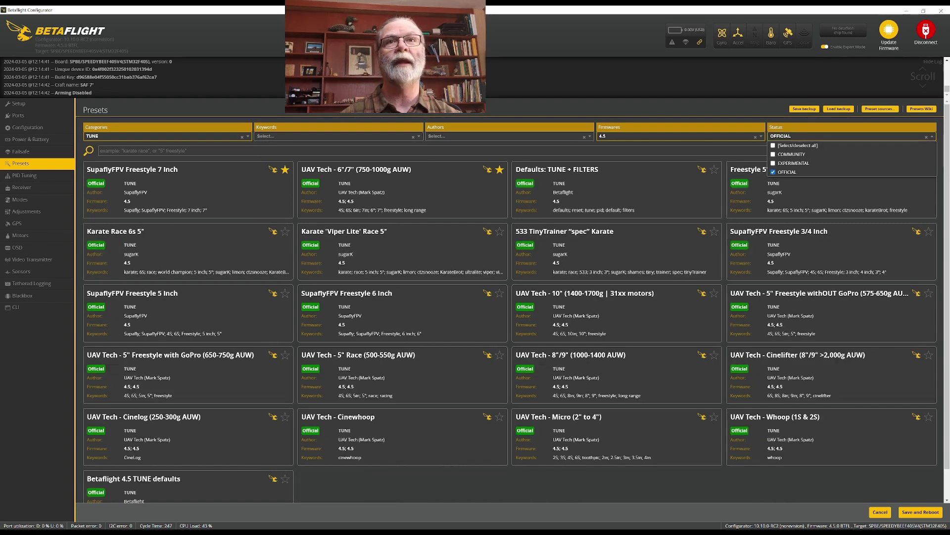
pyautogui.click(802, 137)
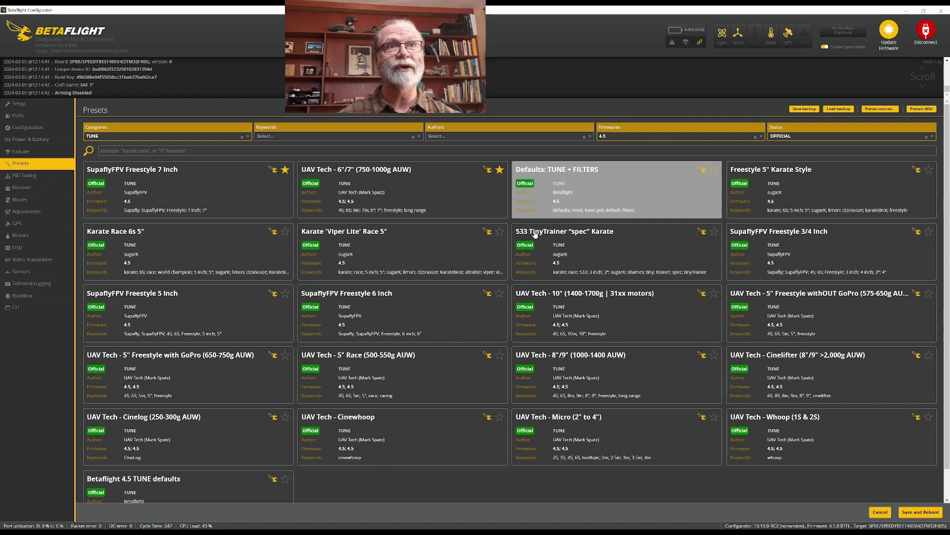
# Read the description of the Betaflight 4.5 TUNE defaults preset, close it, and look over the official tune presets and categories
pyautogui.scroll(-2, 346, 257)
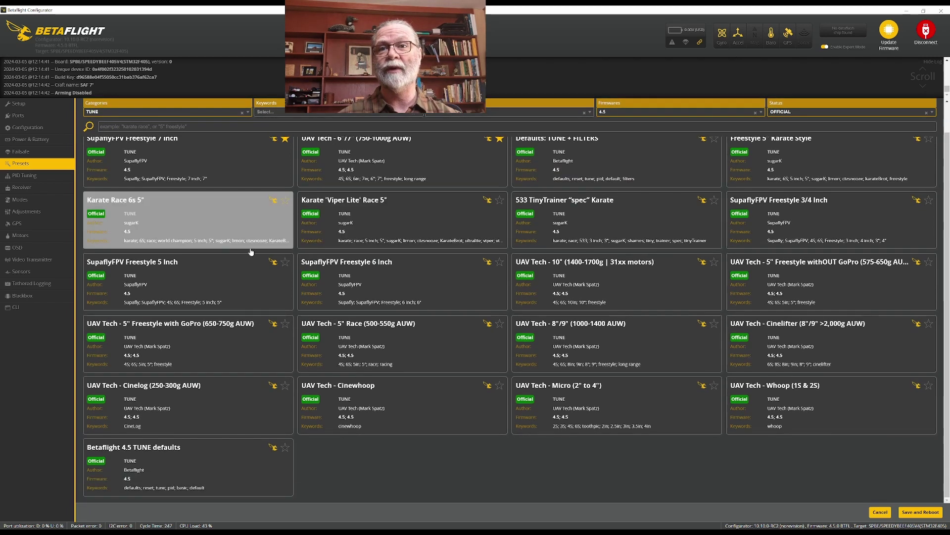
pyautogui.click(216, 463)
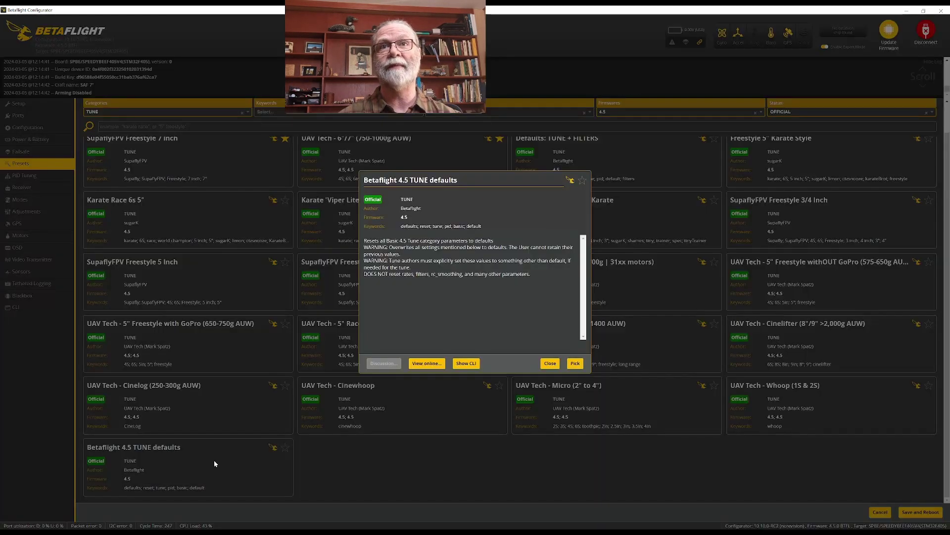
pyautogui.click(550, 364)
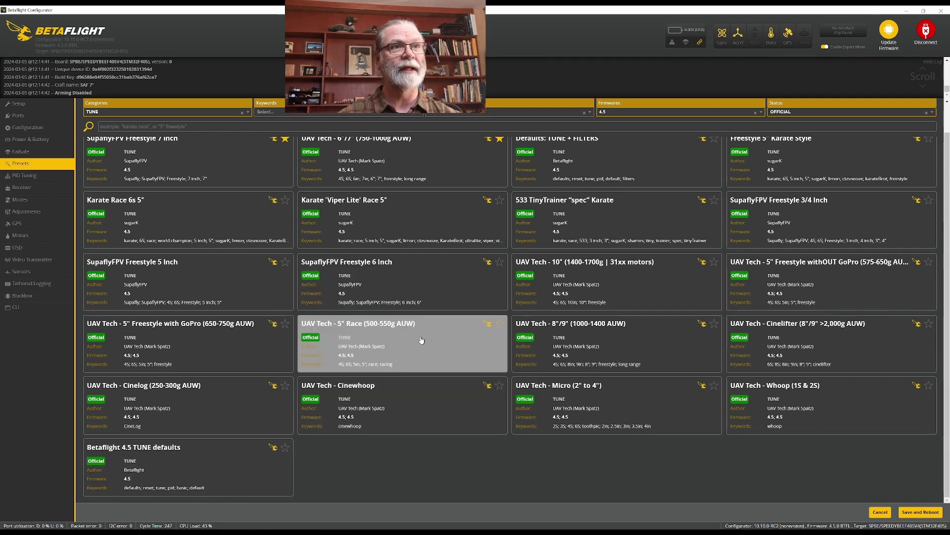
pyautogui.scroll(1, 401, 329)
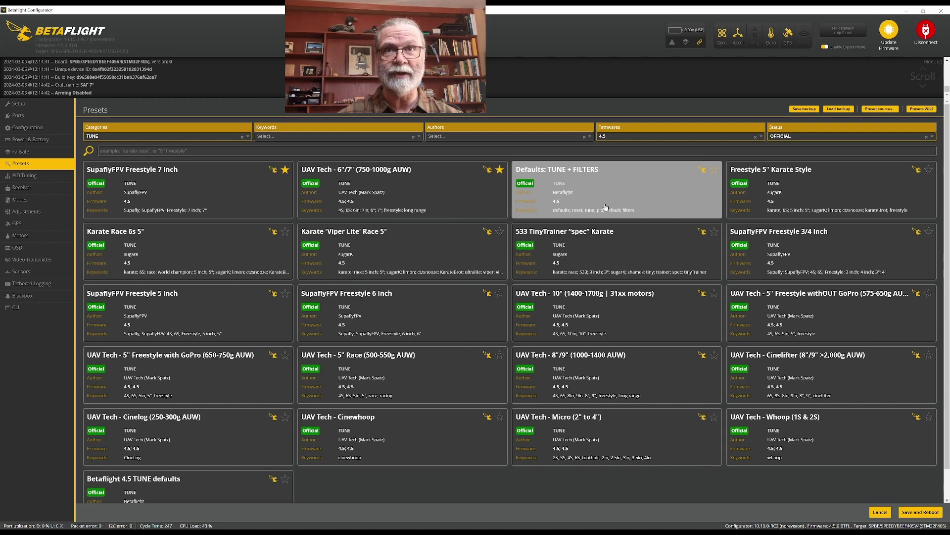
pyautogui.click(248, 138)
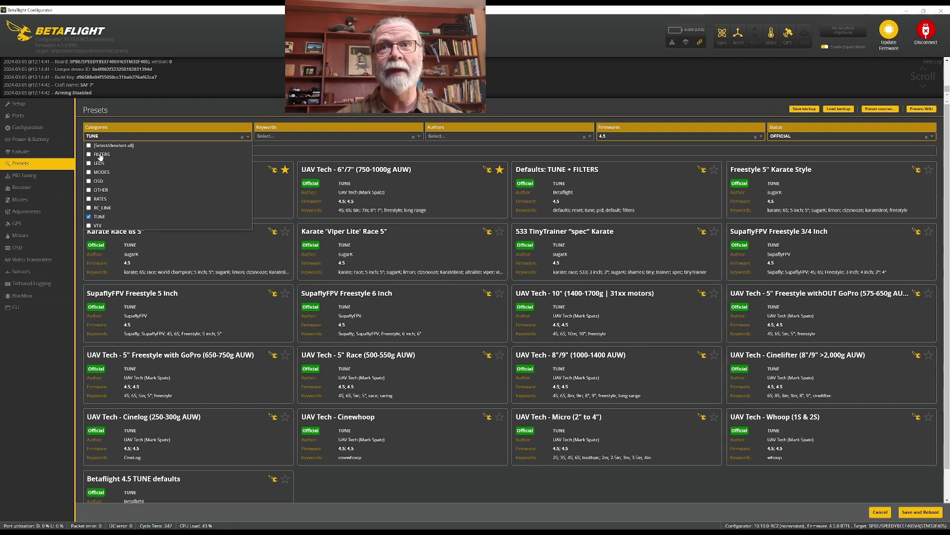
pyautogui.click(531, 103)
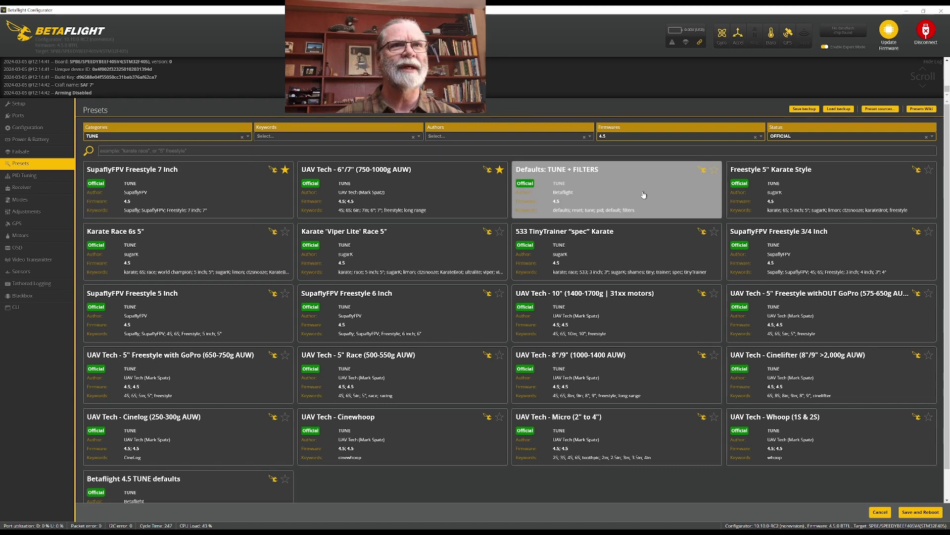
# Pick the Betaflight 4.5 TUNE defaults preset
pyautogui.scroll(-1, 191, 483)
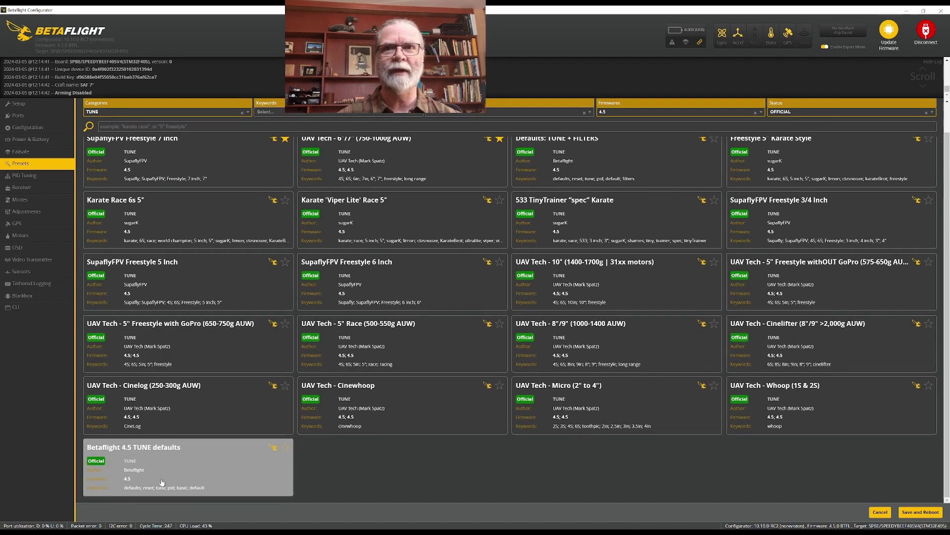
pyautogui.click(149, 465)
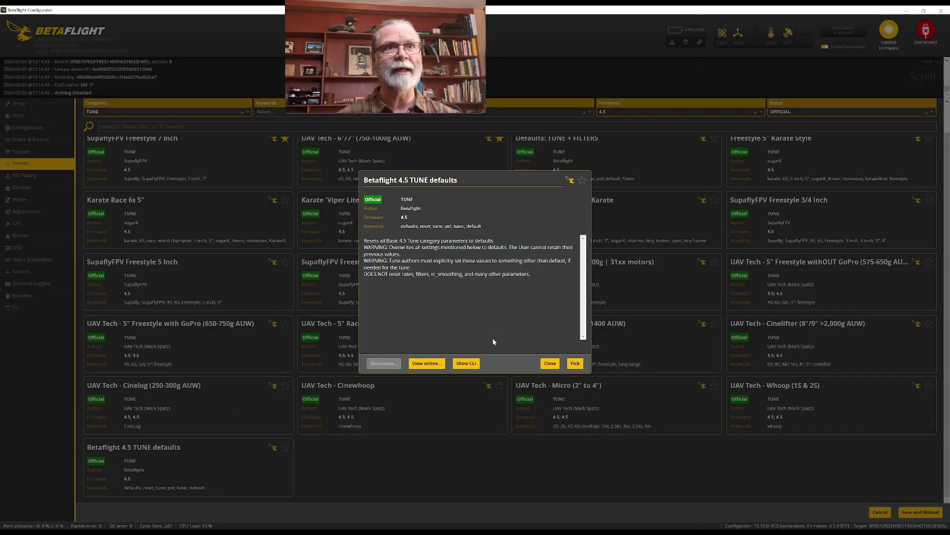
pyautogui.click(576, 363)
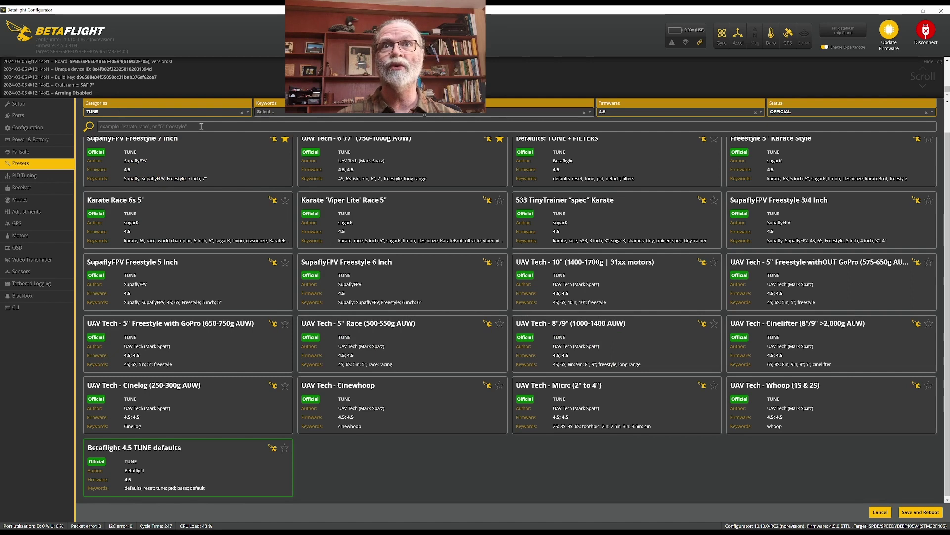
# Change the preset category filter from TUNE to VTX and clear the OFFICIAL status filter
pyautogui.click(242, 113)
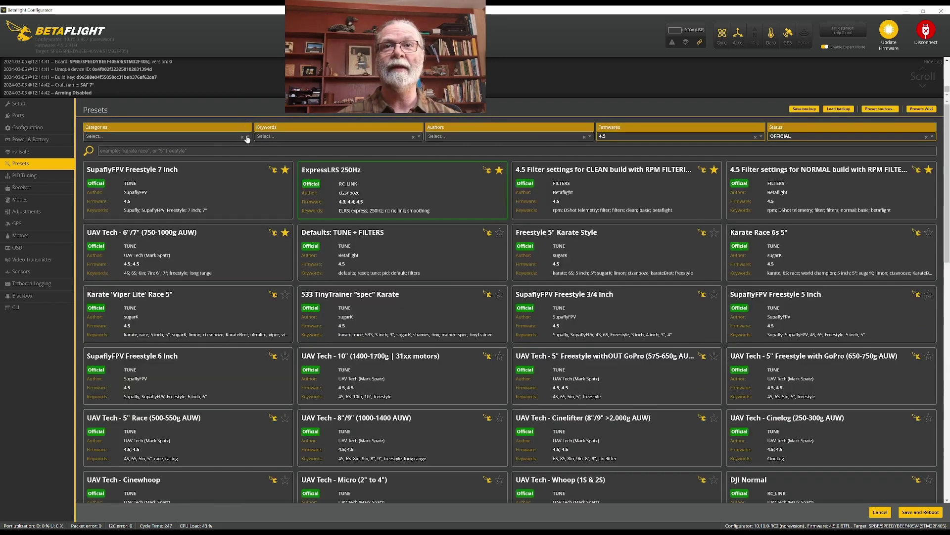
pyautogui.click(246, 137)
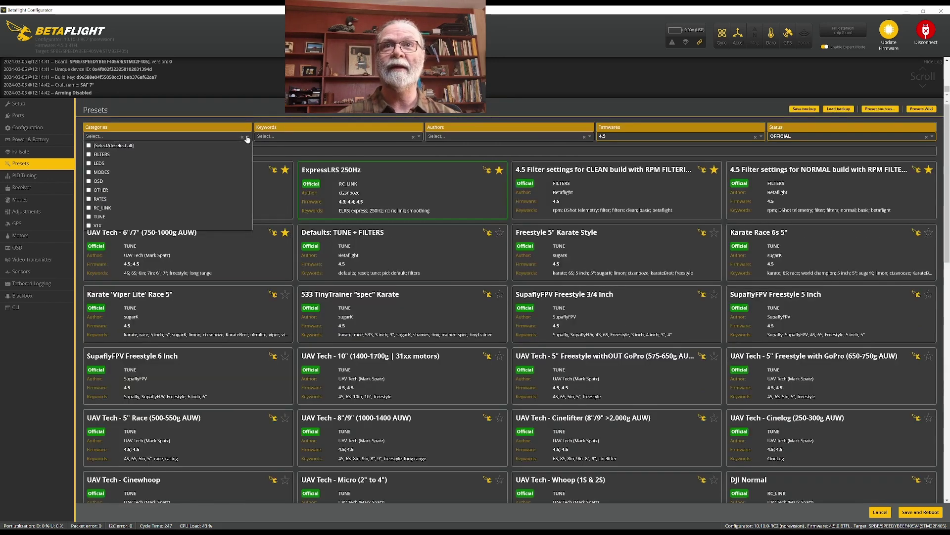
pyautogui.click(88, 226)
pyautogui.click(281, 278)
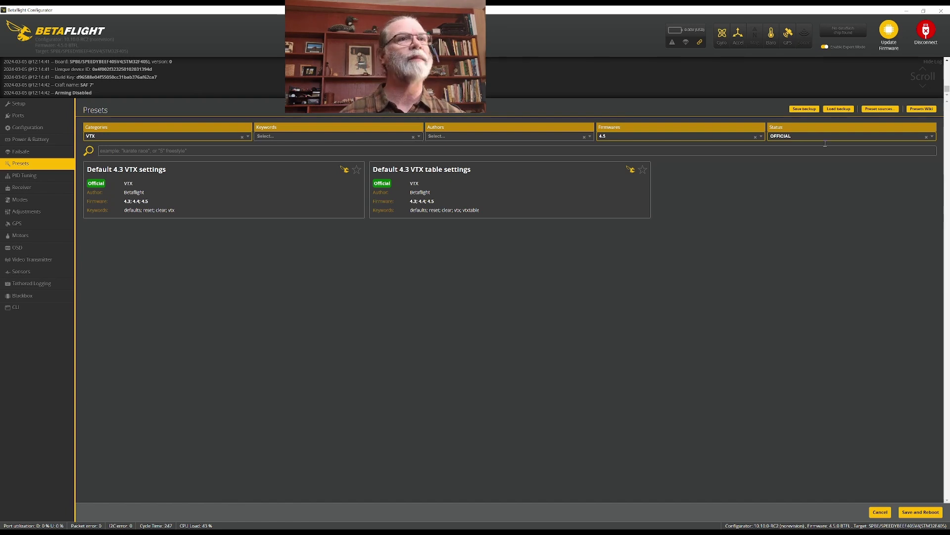
pyautogui.click(927, 137)
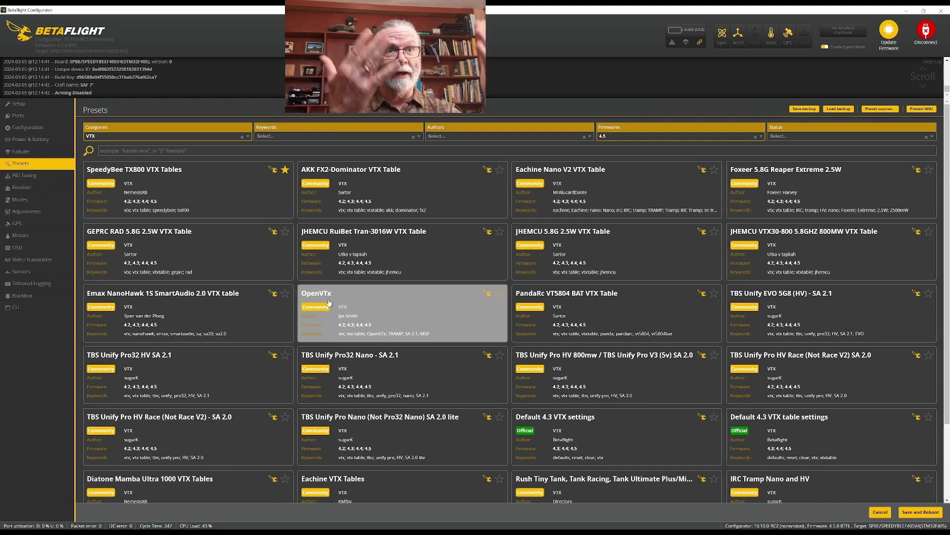
# Look over the VTX presets, open SpeedyBee TX800 VTX Tables, and change its regulatory domain option from EU to US
pyautogui.scroll(-2, 328, 303)
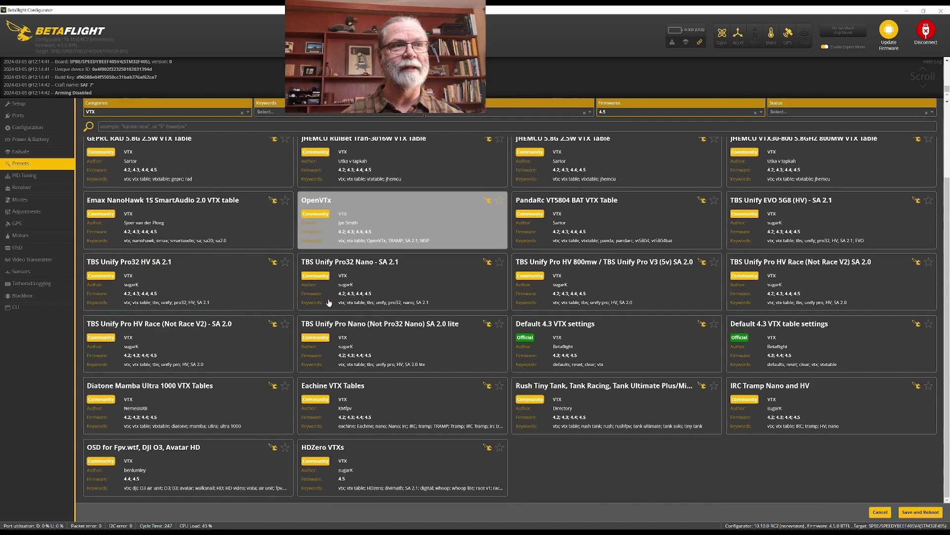
pyautogui.scroll(2, 328, 303)
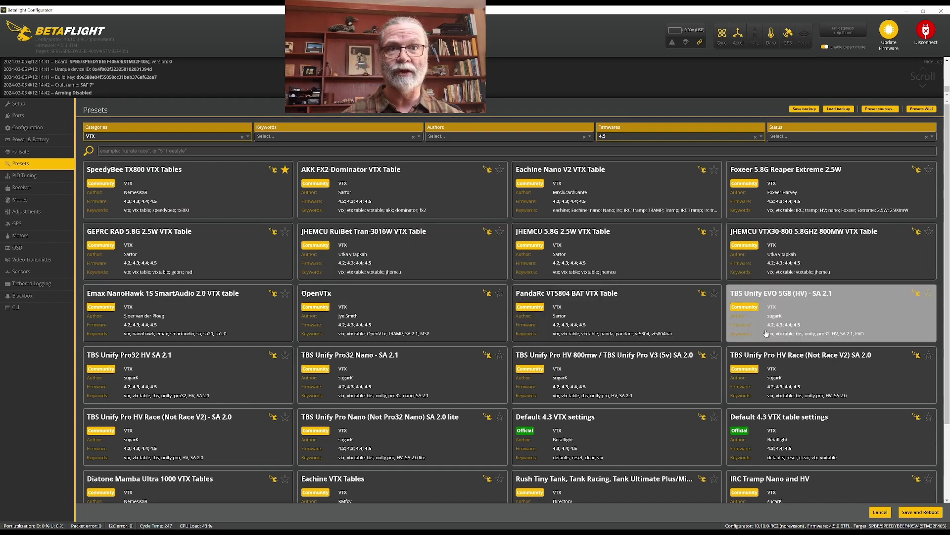
pyautogui.click(129, 195)
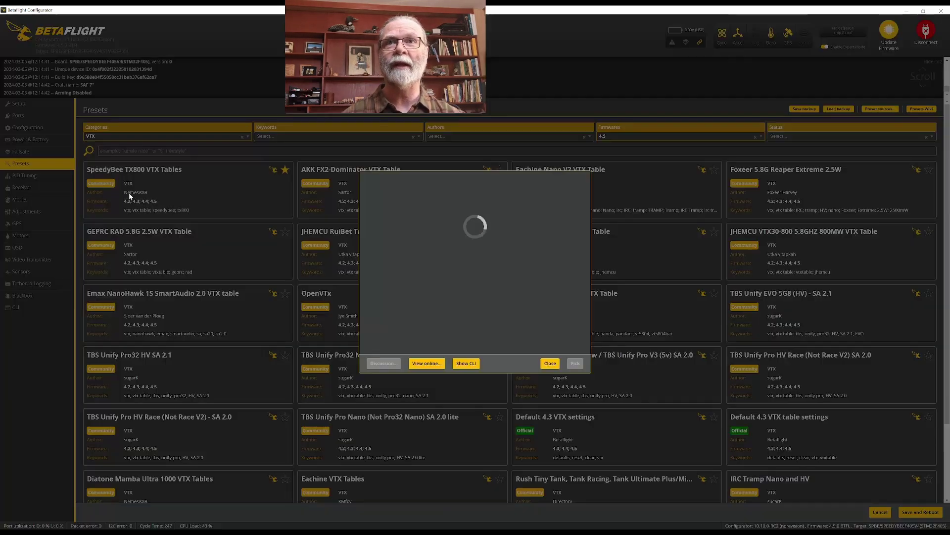
pyautogui.click(499, 239)
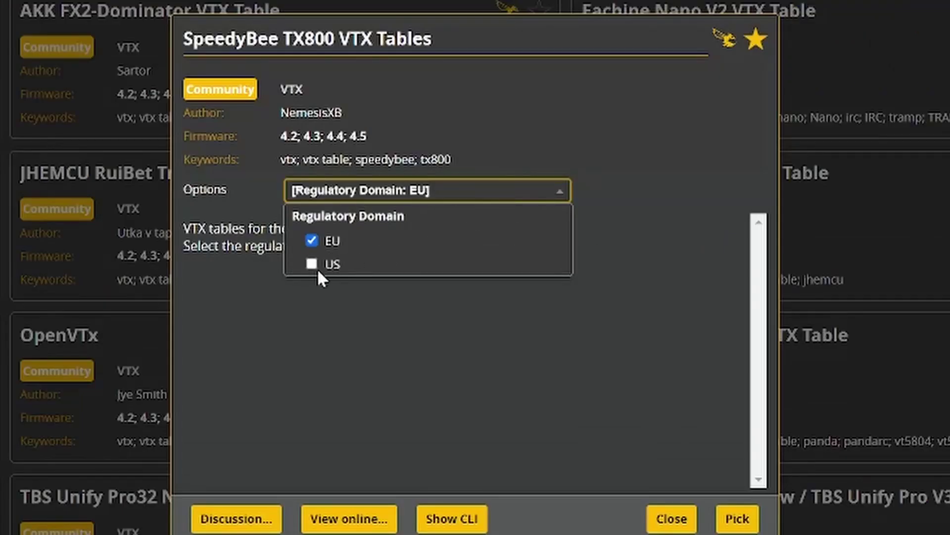
pyautogui.click(313, 266)
pyautogui.click(310, 243)
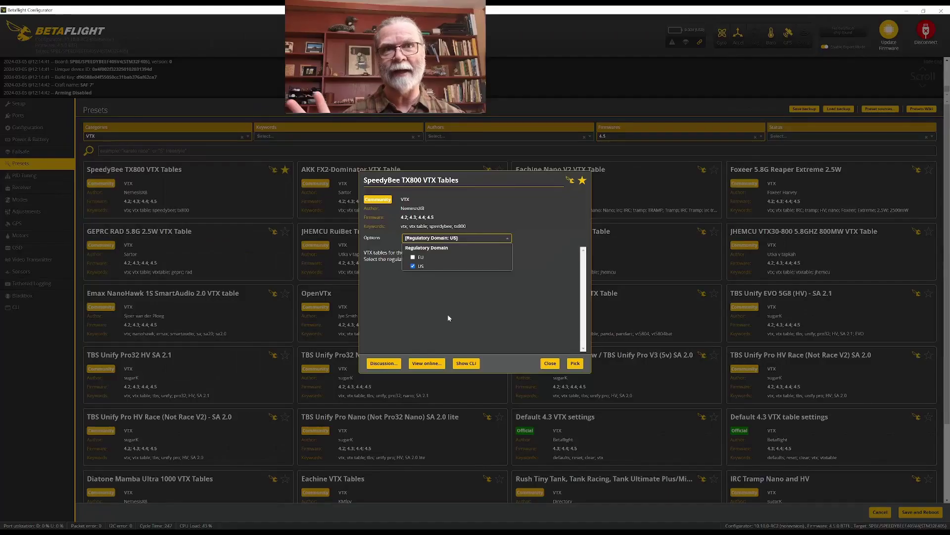
pyautogui.click(403, 390)
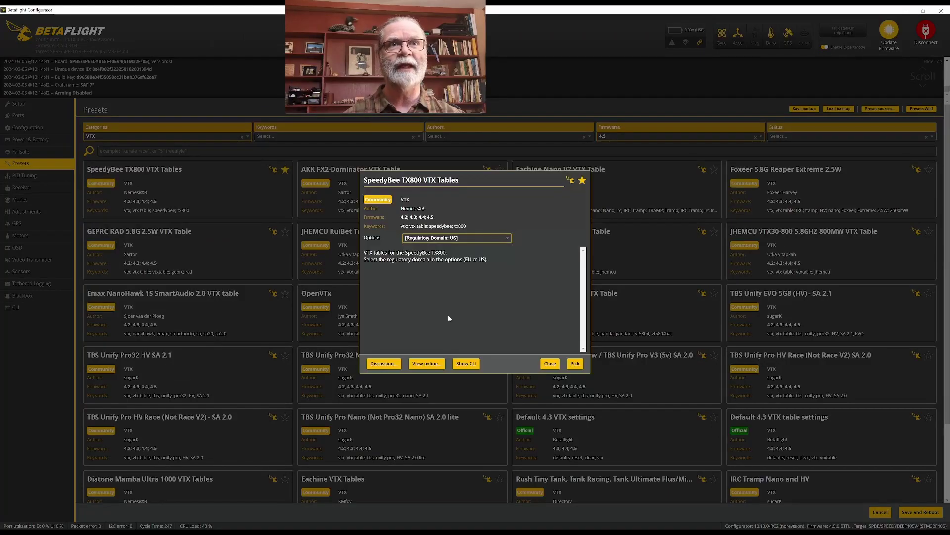
# Pick the SpeedyBee TX800 VTX Tables preset, agree to its warning, and save and reboot the flight controller
pyautogui.click(575, 363)
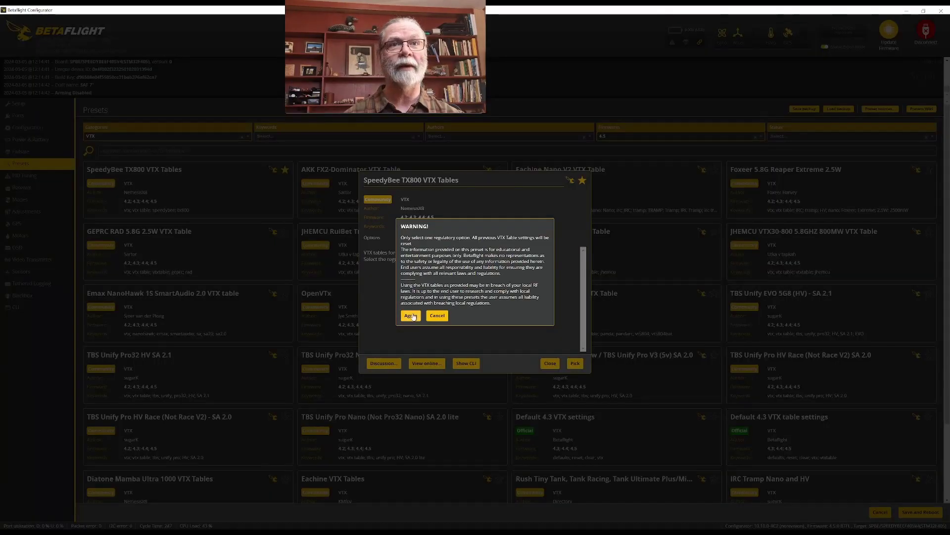
pyautogui.click(410, 316)
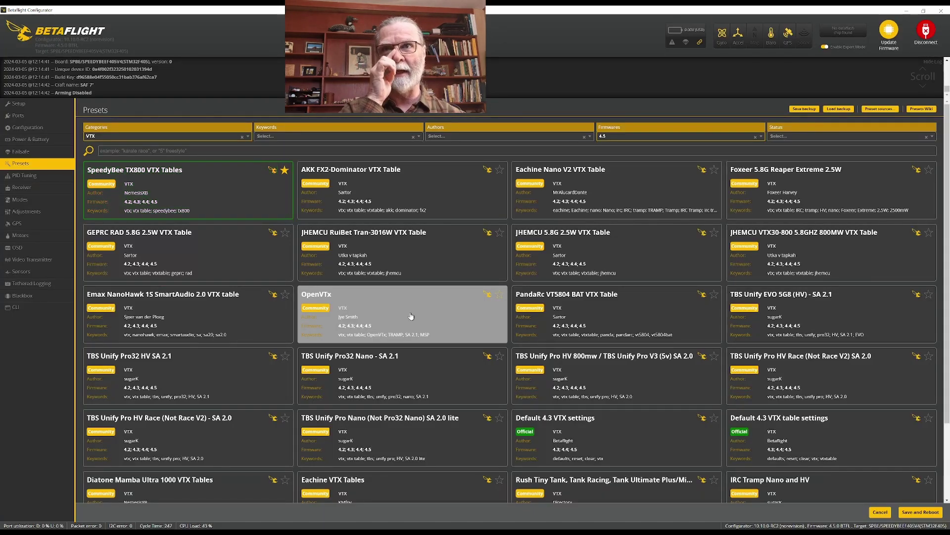
pyautogui.click(917, 515)
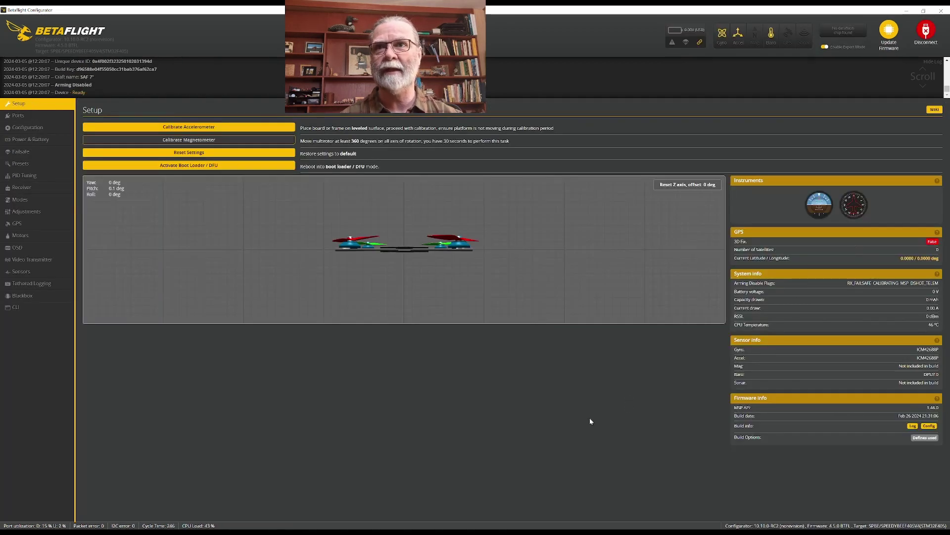
# Examine the video transmitter's VTX table bands and power levels, and look over the presets filtered by the VTX category
pyautogui.click(13, 262)
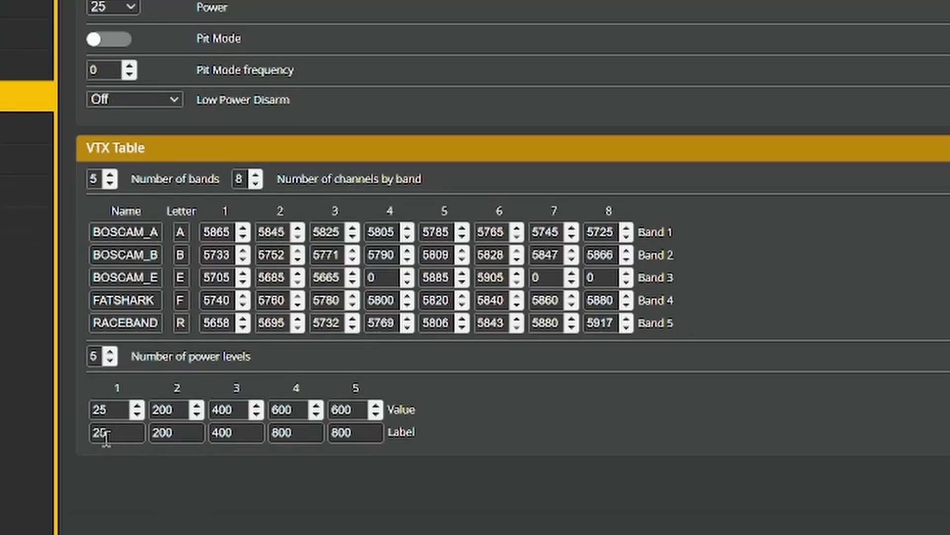
pyautogui.click(165, 432)
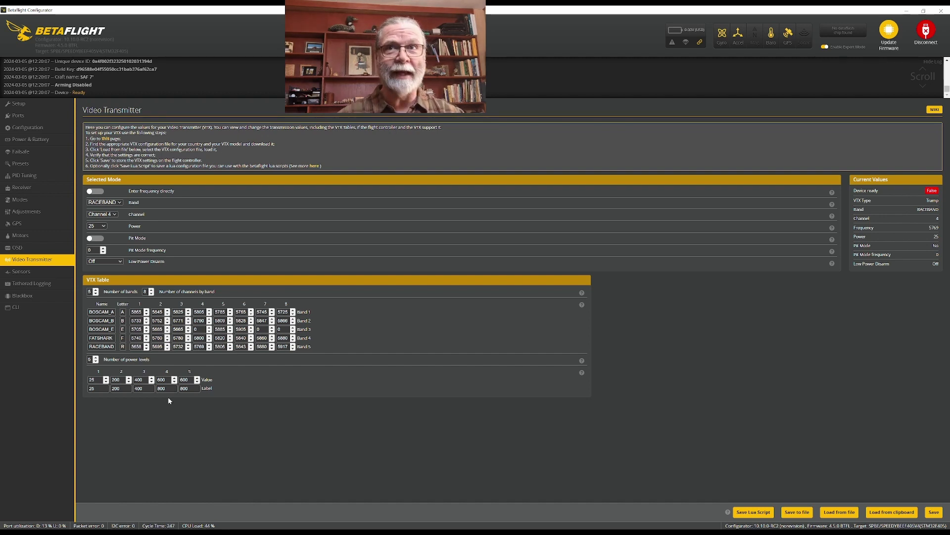
pyautogui.click(12, 166)
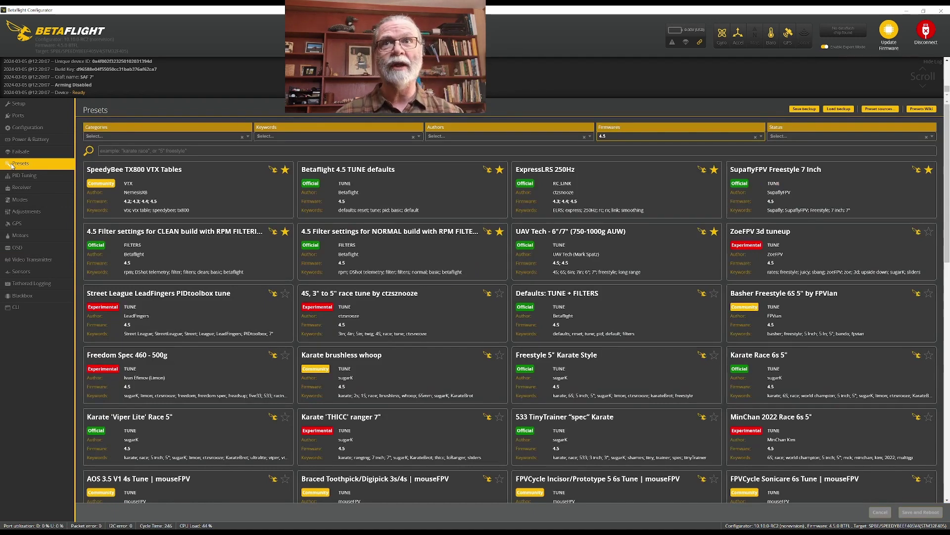
pyautogui.click(249, 137)
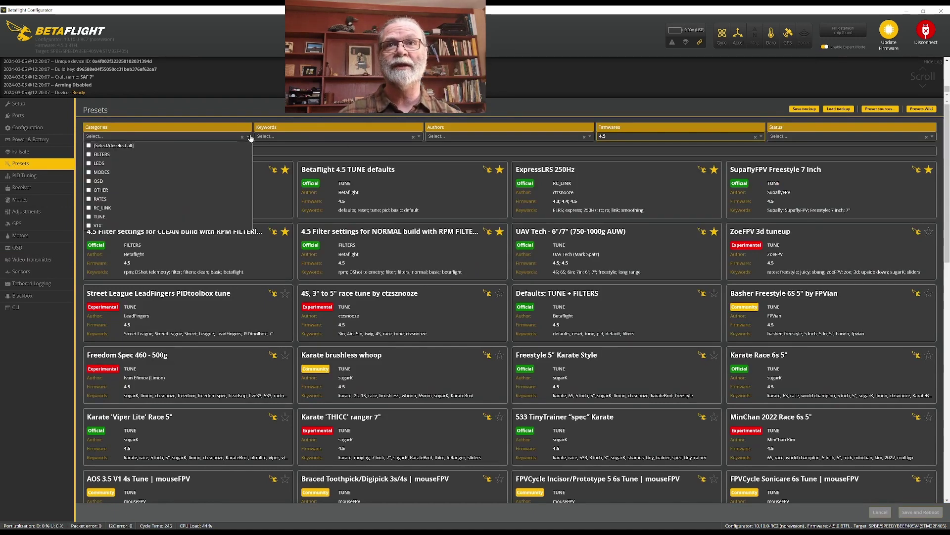
pyautogui.click(94, 226)
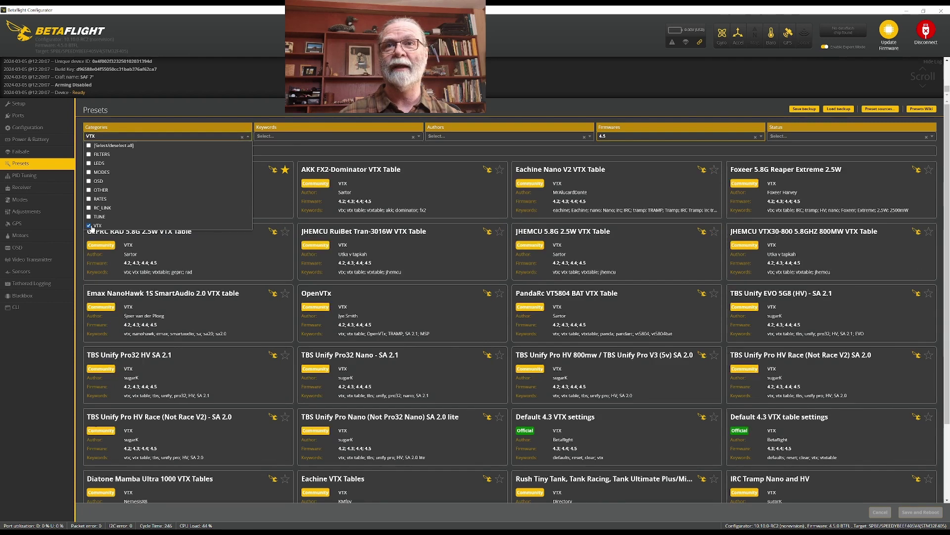
pyautogui.click(275, 93)
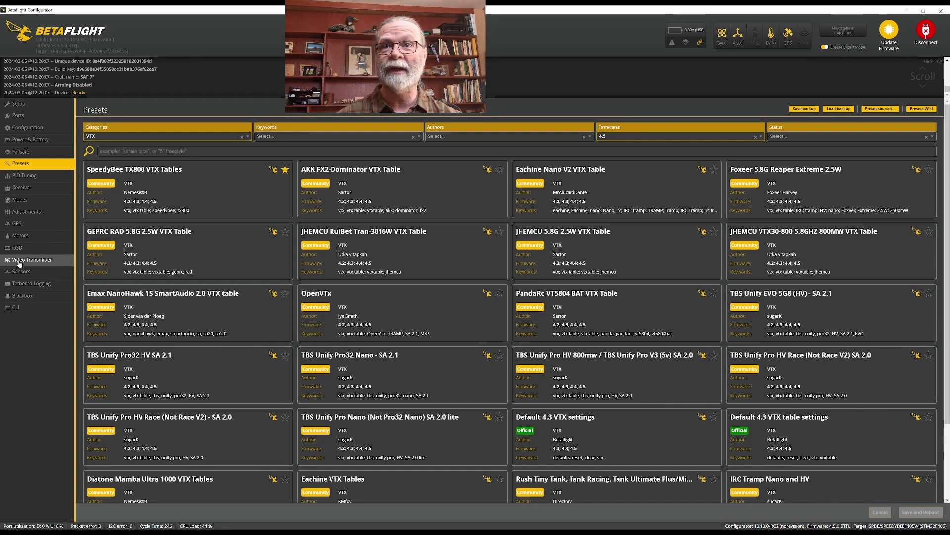
pyautogui.click(19, 261)
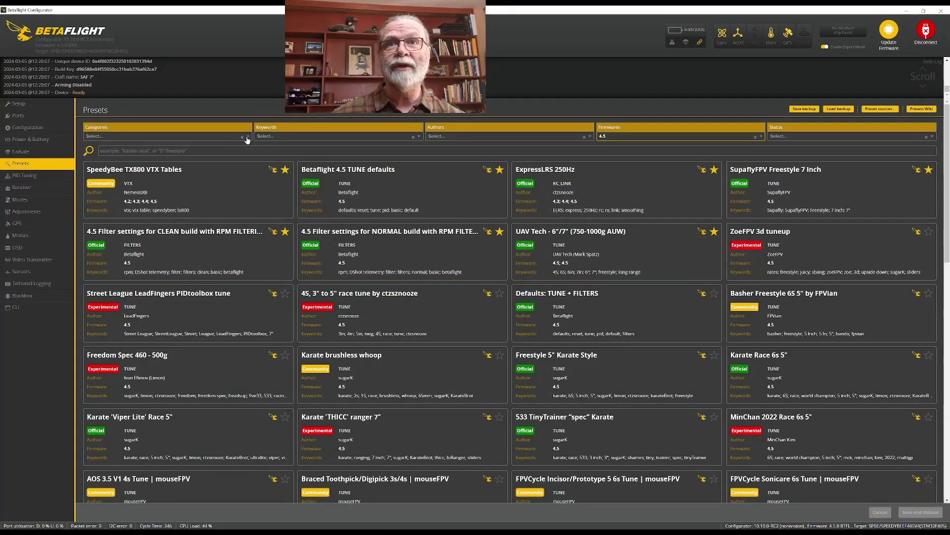
# Limit the presets to the FILTERS category and pick the 4.5 filter settings for a CLEAN build WITH NO RPM FILTERING
pyautogui.click(248, 138)
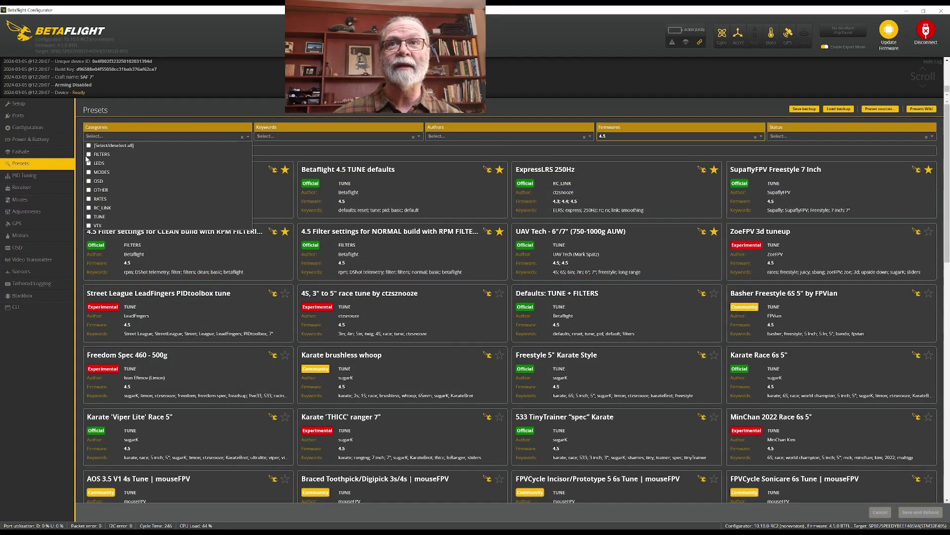
pyautogui.click(89, 155)
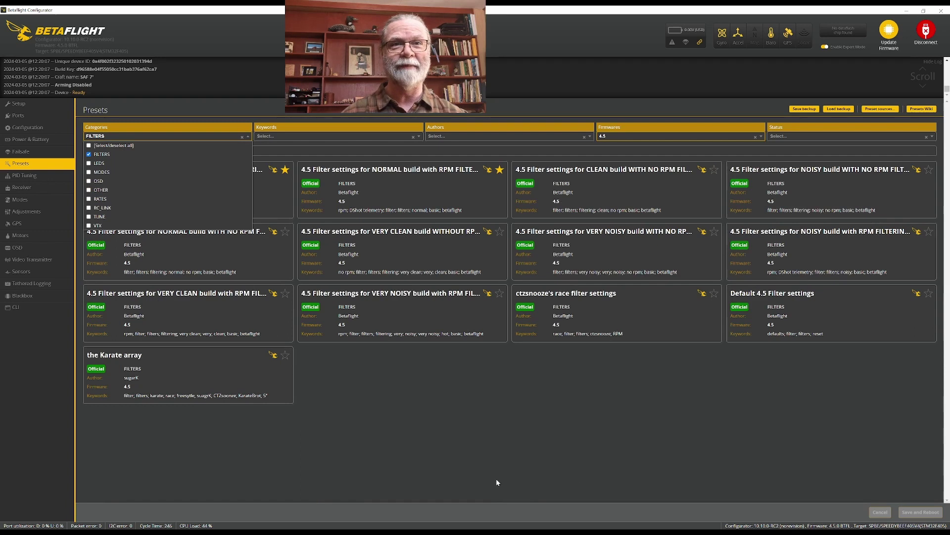
pyautogui.click(502, 450)
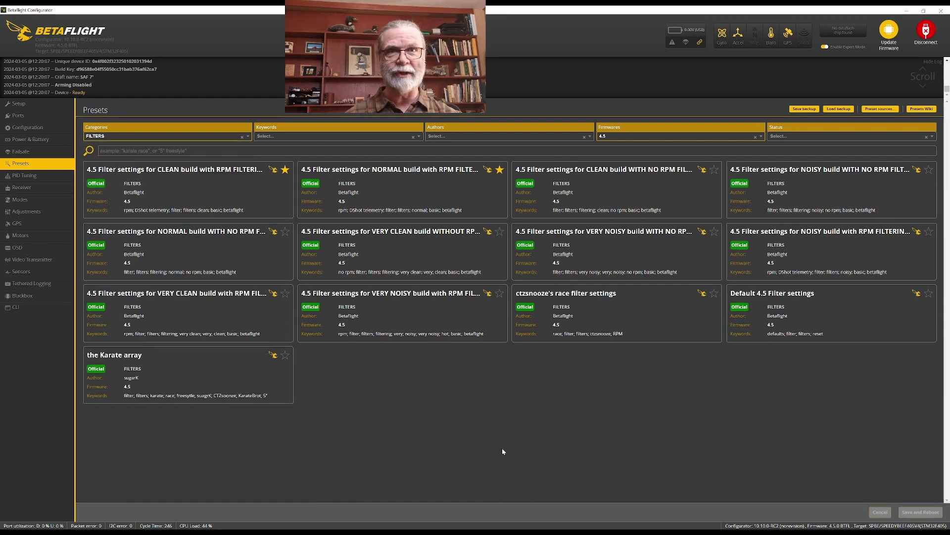
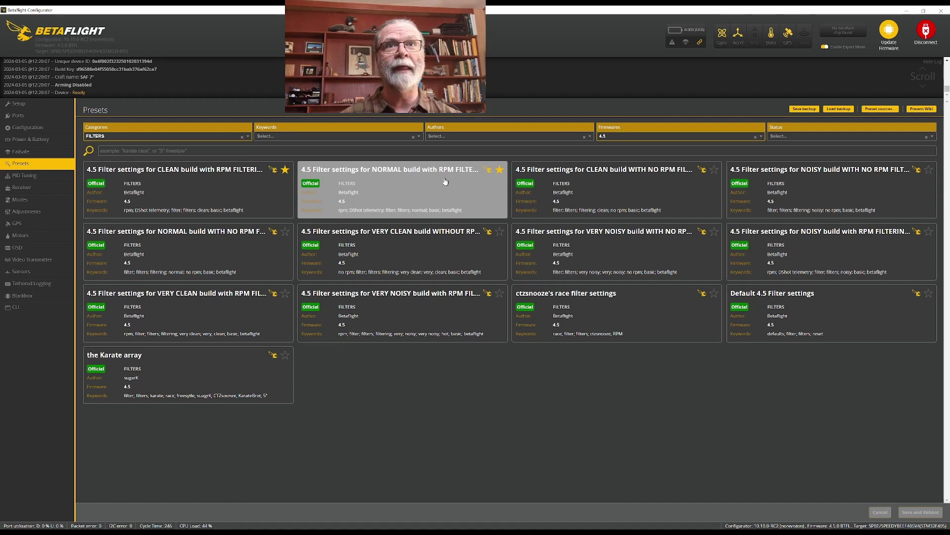
pyautogui.click(577, 195)
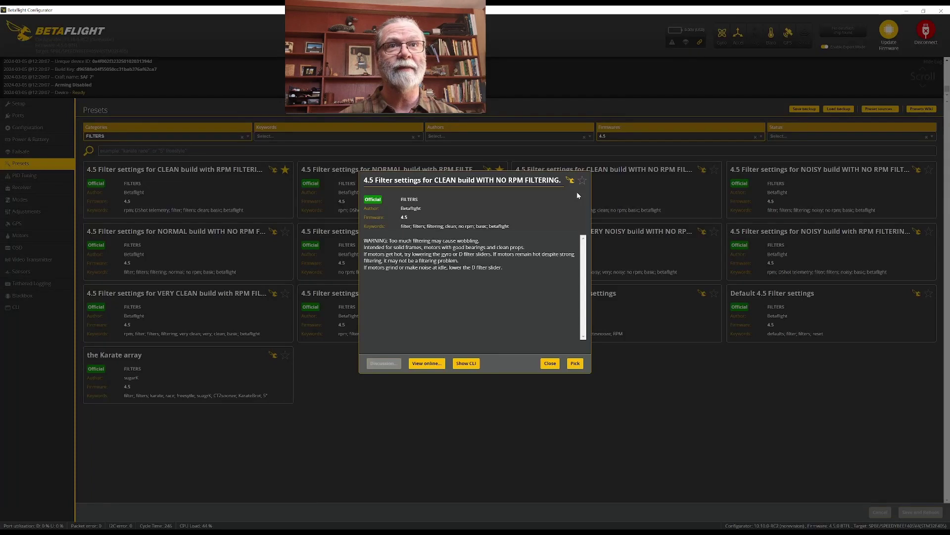
pyautogui.click(576, 363)
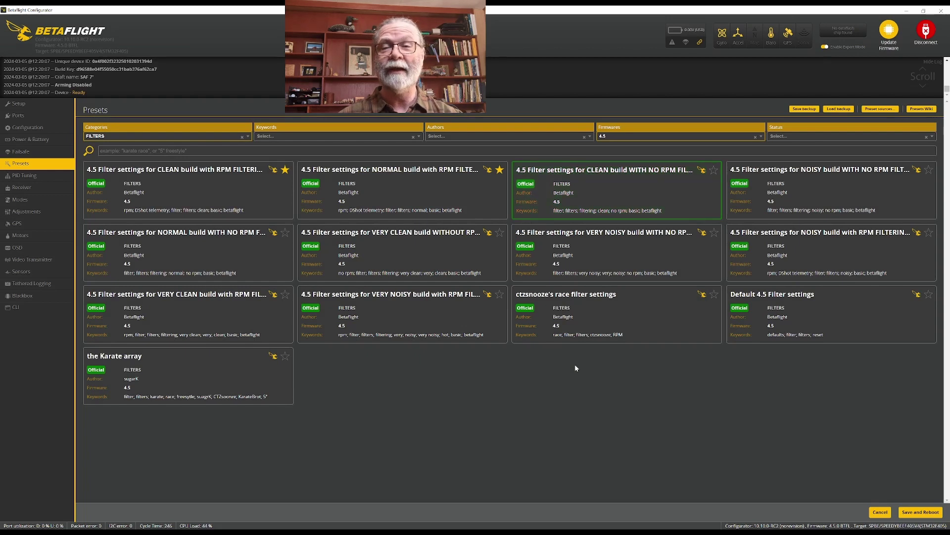
# Clear the FILTERS category filter and look over the available preset categories
pyautogui.click(242, 138)
pyautogui.click(248, 137)
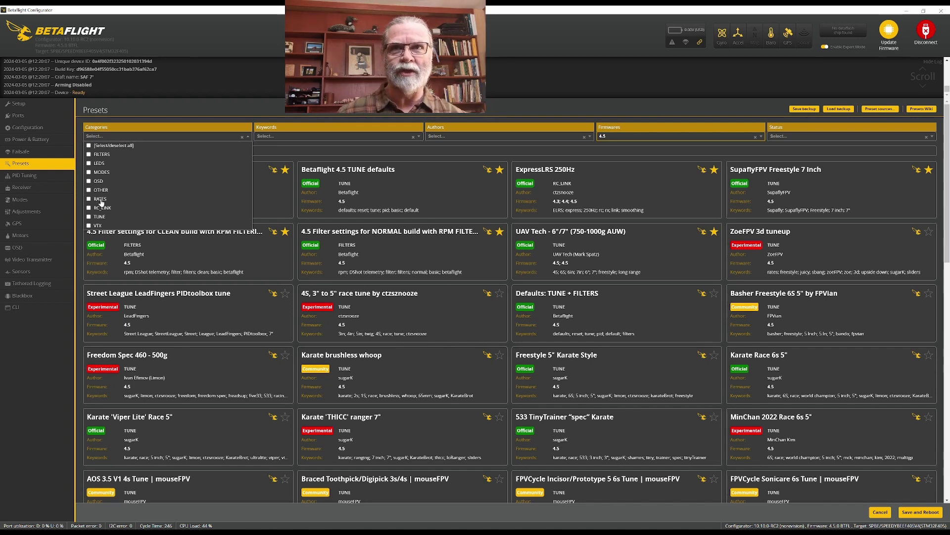
pyautogui.click(274, 107)
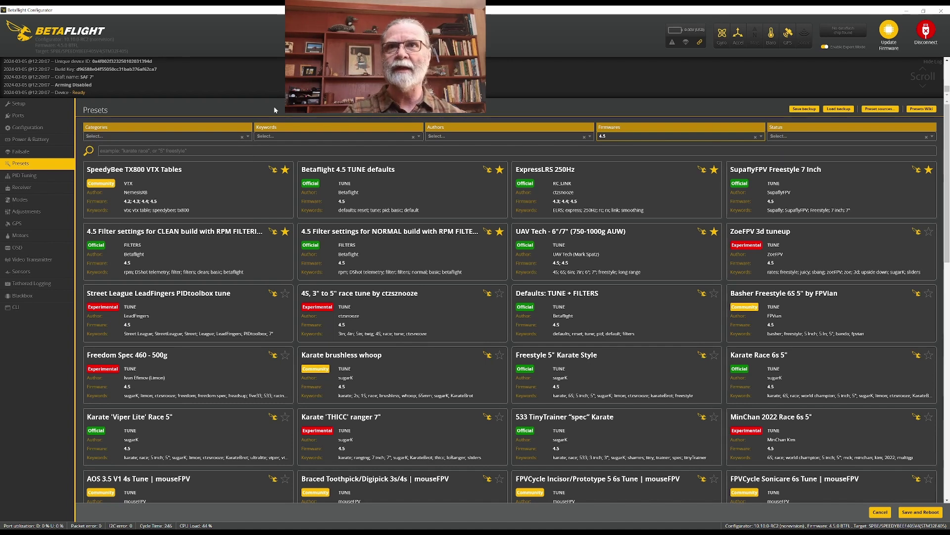
# In the rateprofile settings for PID tuning, set the roll axis max rate to 900
pyautogui.click(28, 180)
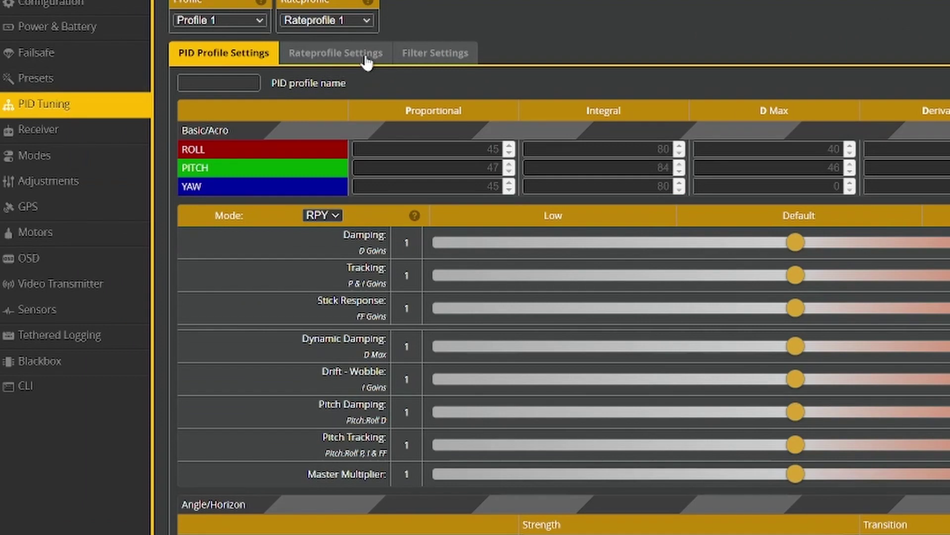
pyautogui.click(366, 62)
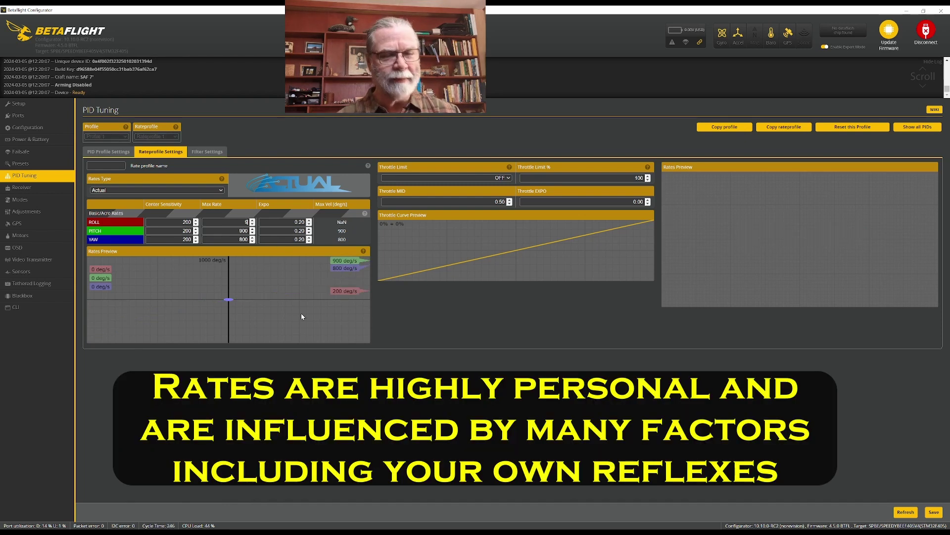
pyautogui.write('00')
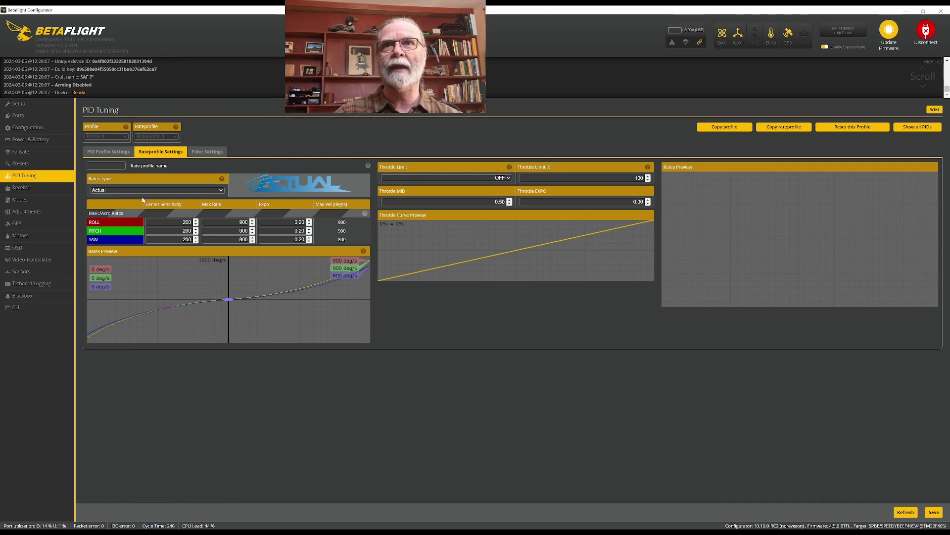
# Review the PID profile settings and the filter settings, and save the PID tuning configuration
pyautogui.click(105, 154)
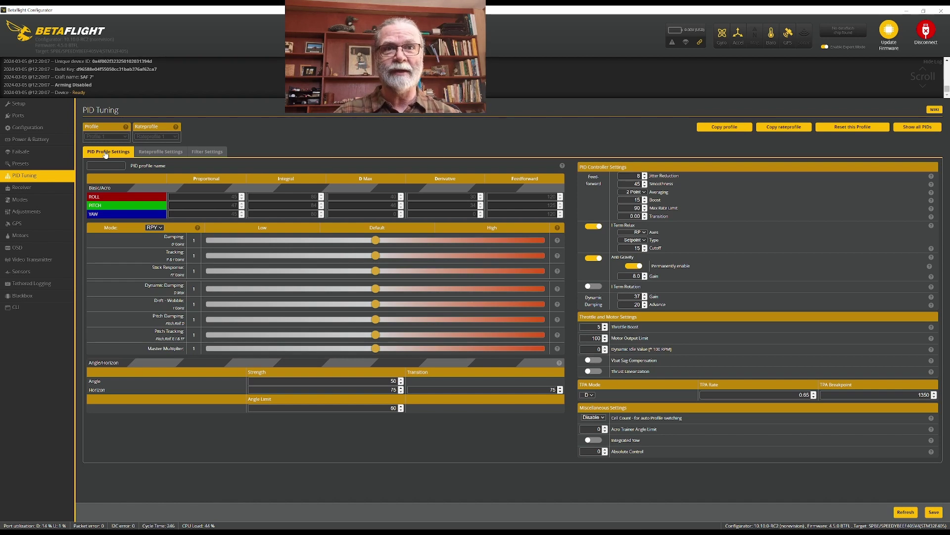
pyautogui.click(204, 153)
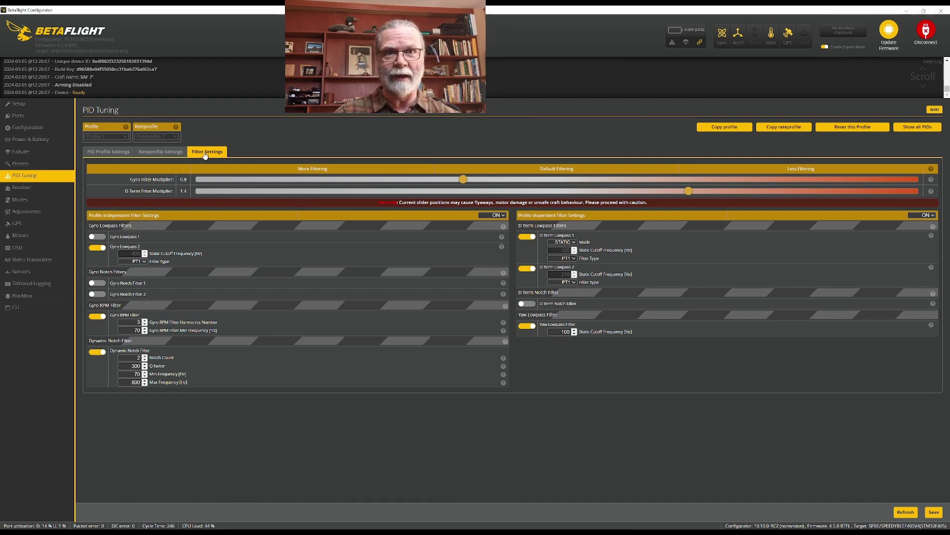
pyautogui.click(933, 510)
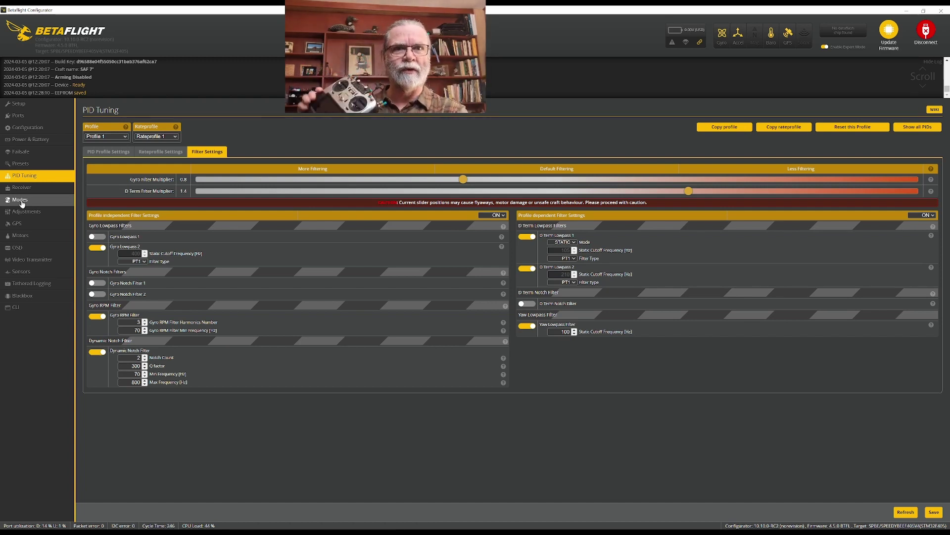
# Open the motor settings, acknowledge the propeller safety risks, and enable motor control for testing
pyautogui.click(21, 228)
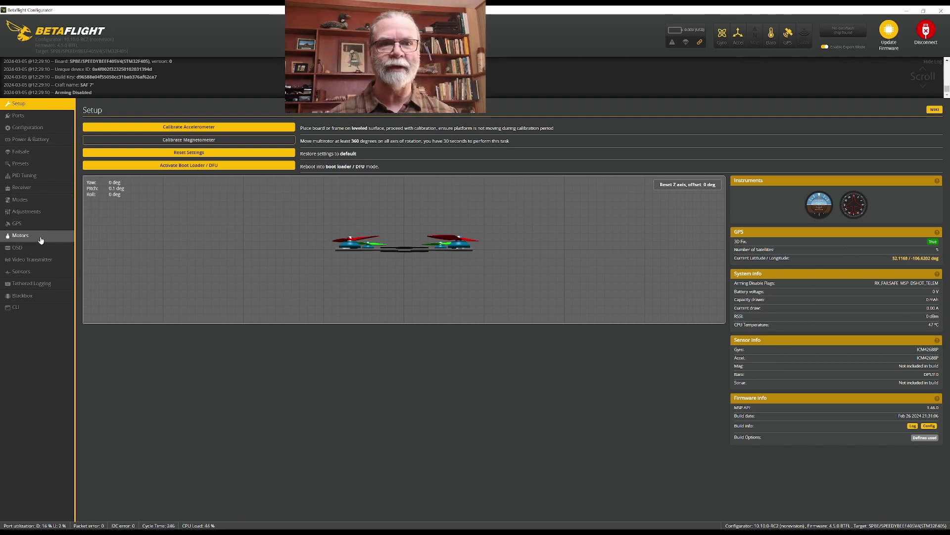
pyautogui.click(41, 240)
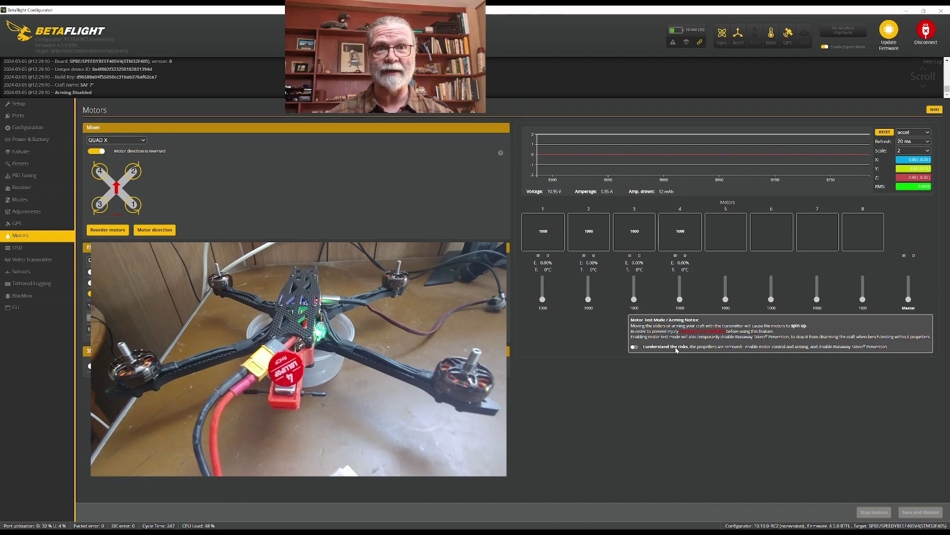
pyautogui.click(635, 347)
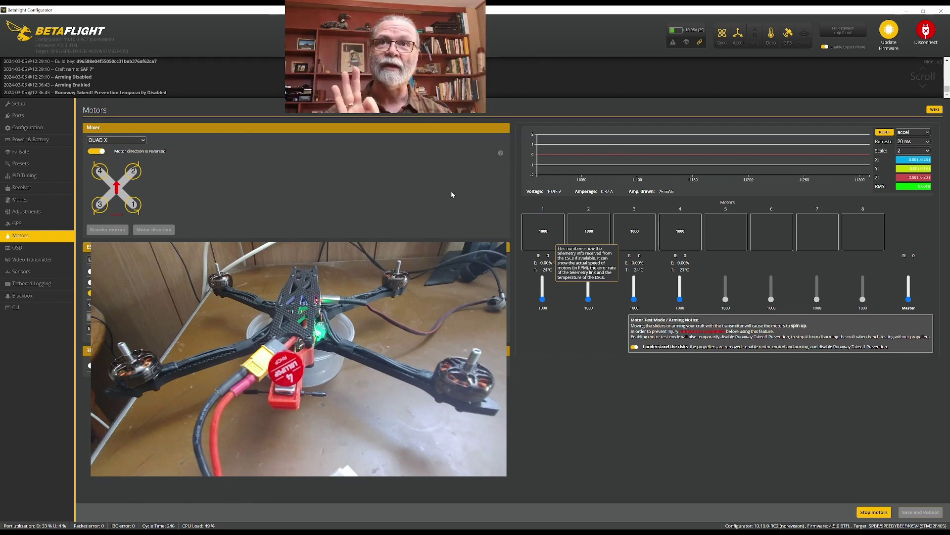
# Turn off the reversed motor direction option in the QUAD X mixer and dismiss the notice
pyautogui.click(102, 153)
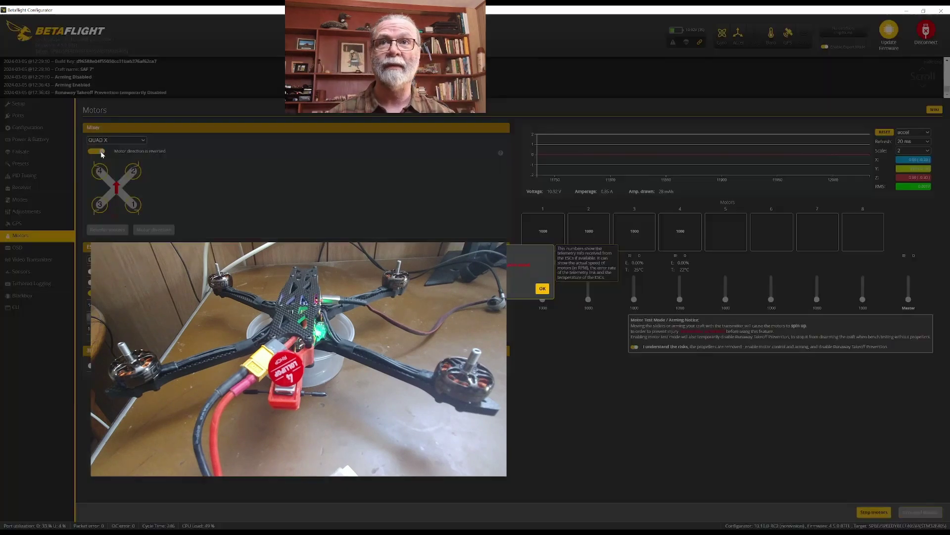
pyautogui.click(543, 289)
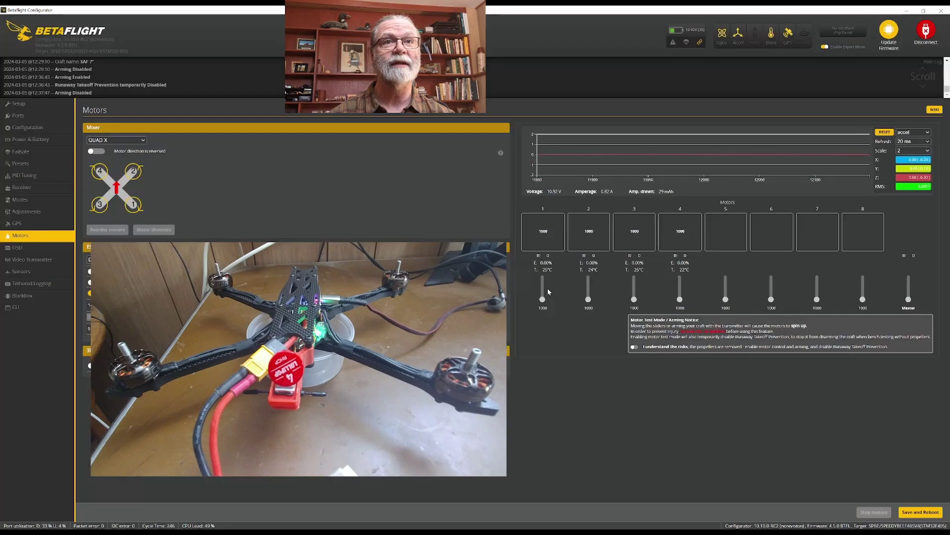
# Turn on the reversed motor direction option, enable motor control, spin the motors individually at low throttle, and disable motor control
pyautogui.click(102, 152)
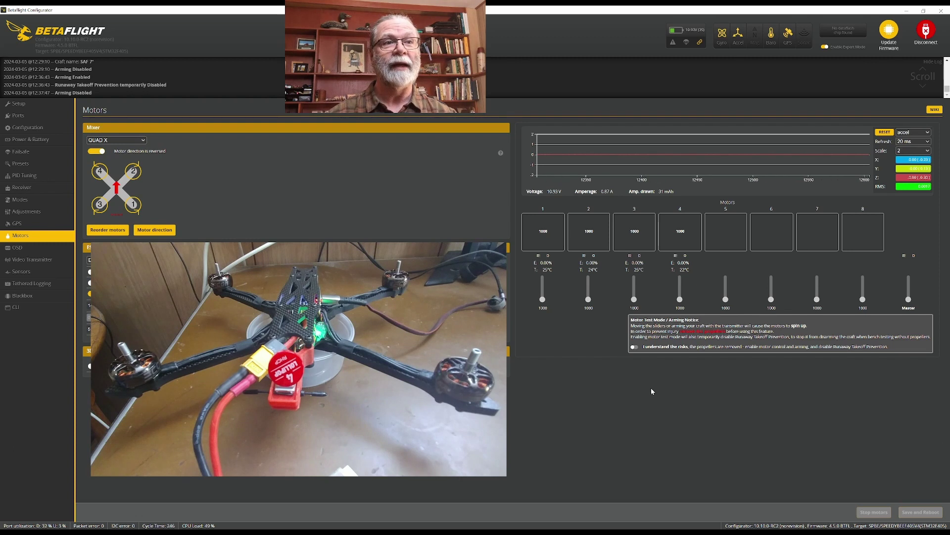
pyautogui.click(635, 347)
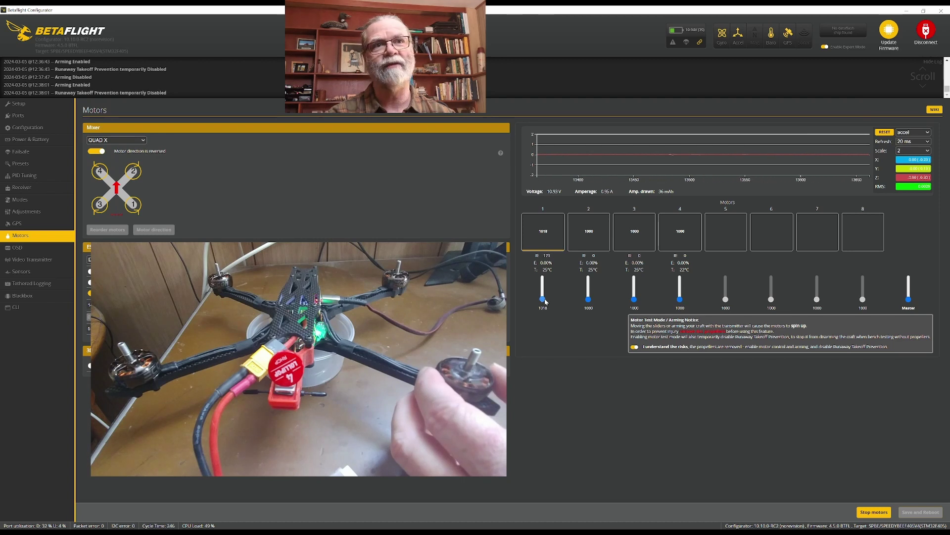
pyautogui.moveTo(545, 302); pyautogui.dragTo(548, 315)
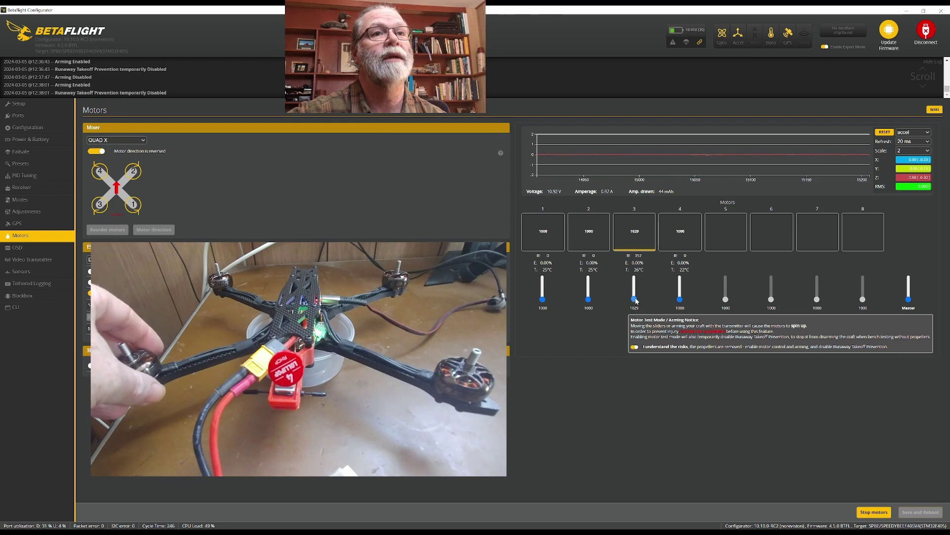
pyautogui.click(681, 298)
pyautogui.click(680, 301)
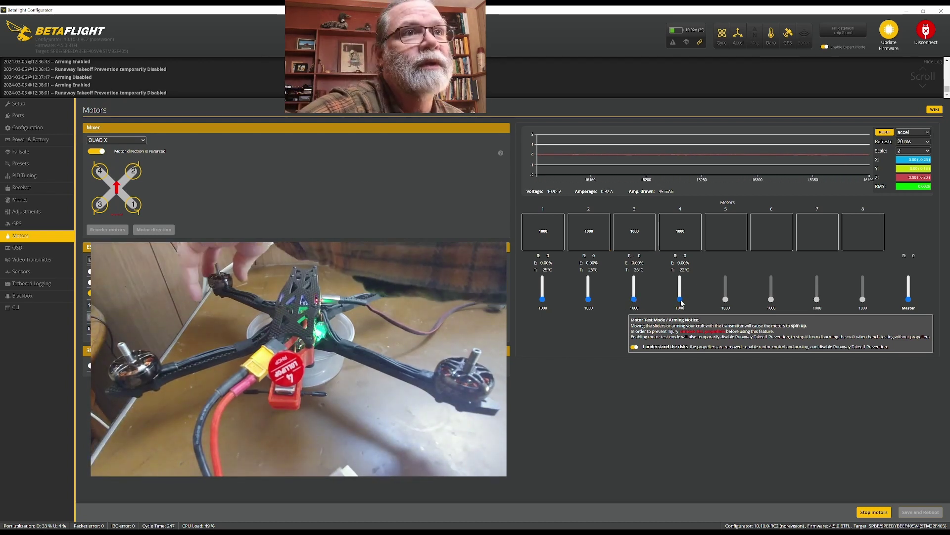
pyautogui.click(680, 303)
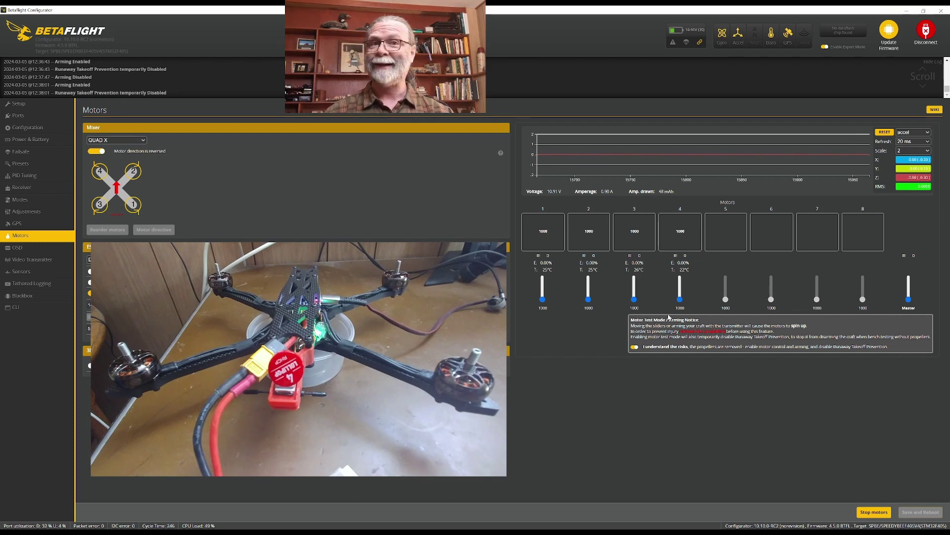
pyautogui.click(634, 347)
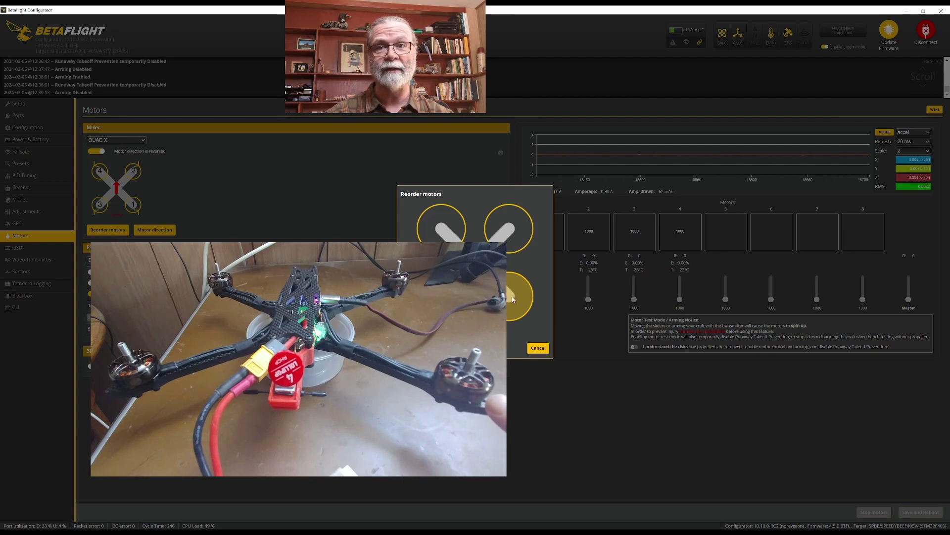
# Set the motor order in the reorder motors dialog by identifying each spinning motor's position: rear right, front right, front left
pyautogui.click(513, 299)
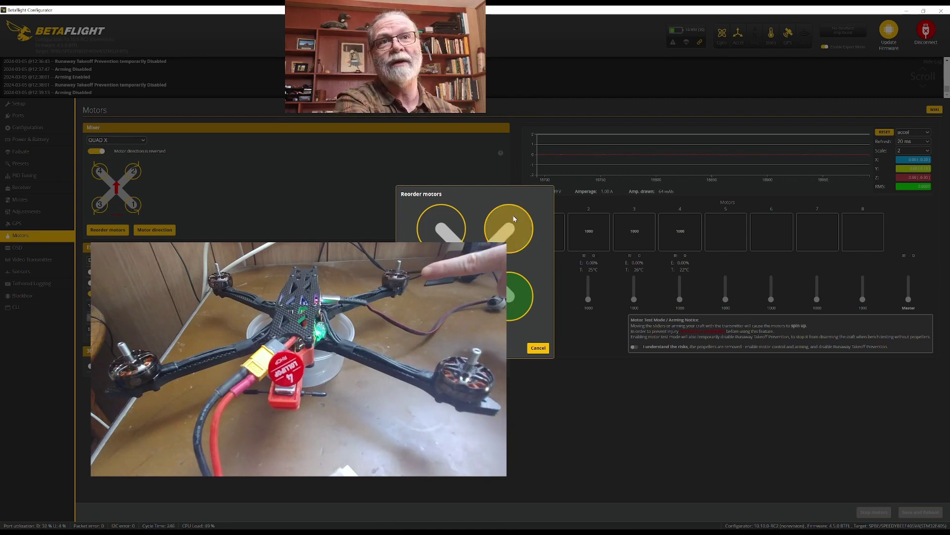
pyautogui.click(511, 229)
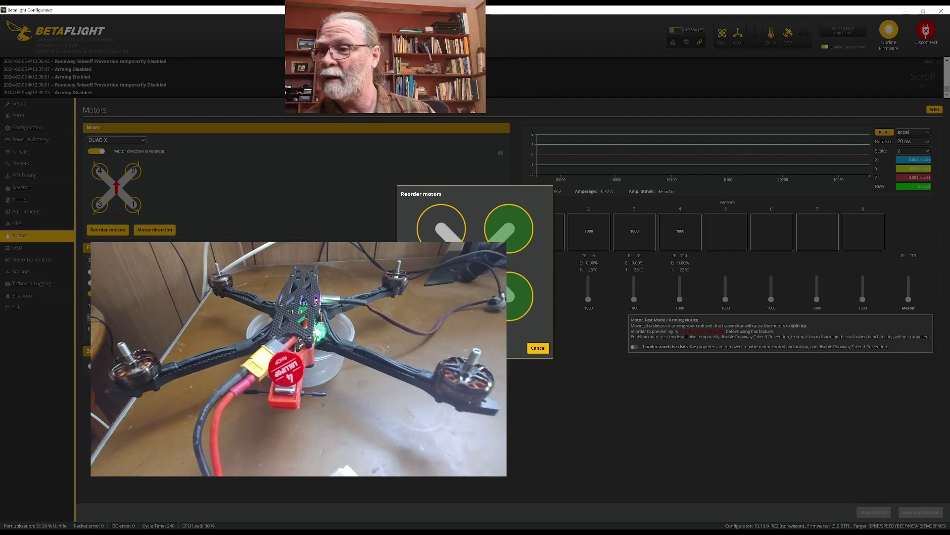
pyautogui.click(444, 234)
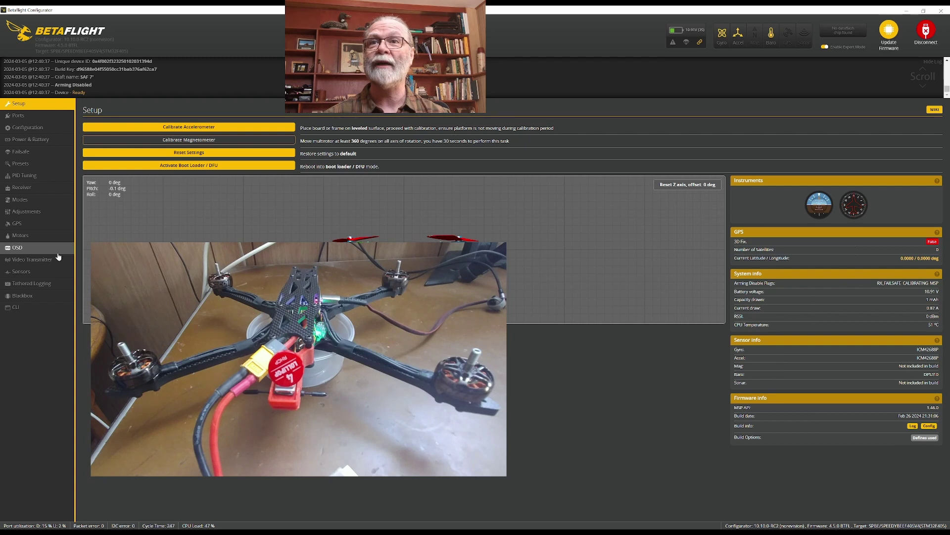
# Return to the motor settings, acknowledge the risks in the motor direction dialog, review its wizard, and close it
pyautogui.click(50, 242)
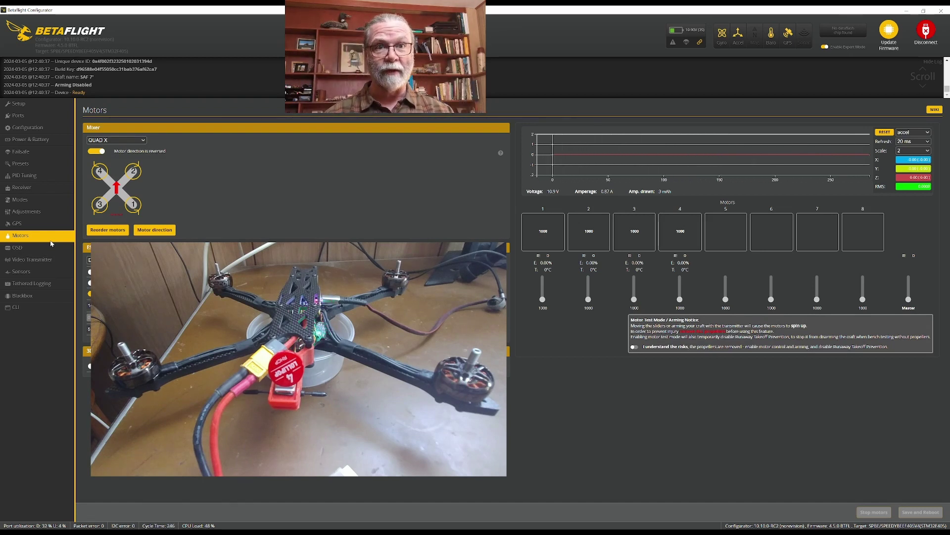
pyautogui.click(147, 231)
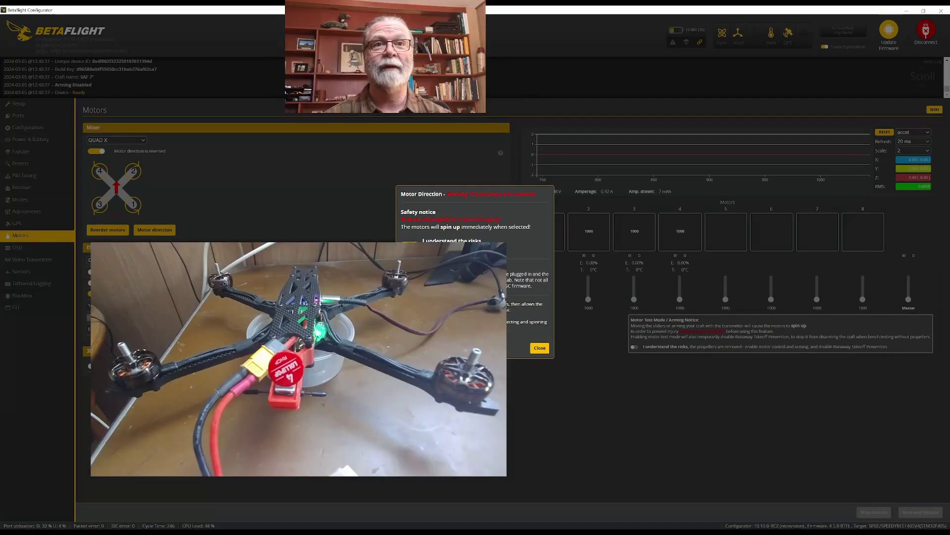
pyautogui.click(420, 318)
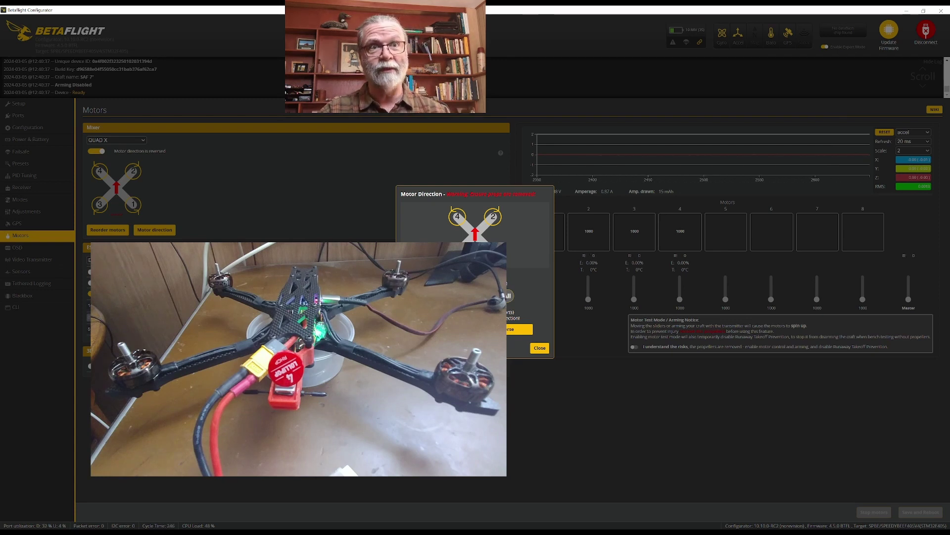
pyautogui.click(540, 349)
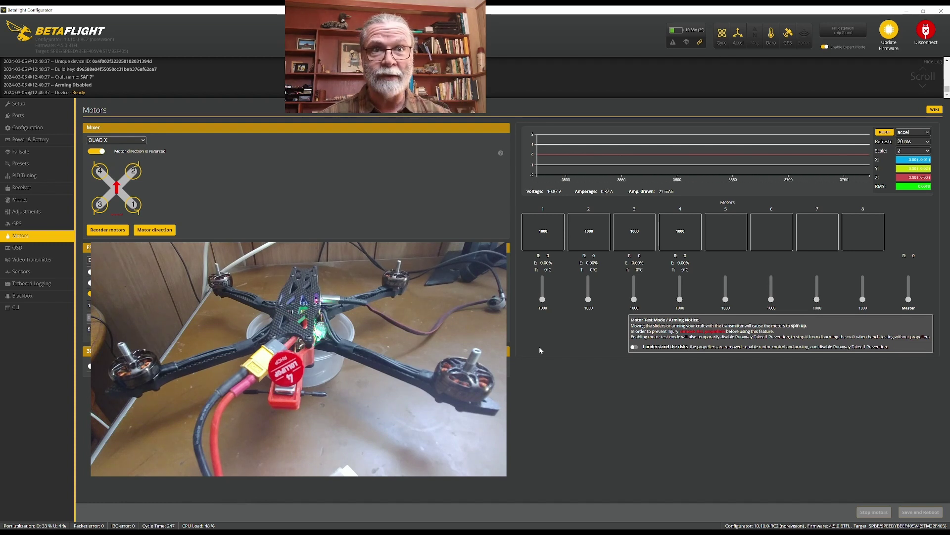
# Check the video transmitter's band, channel, power and VTX table, and save the settings
pyautogui.click(48, 261)
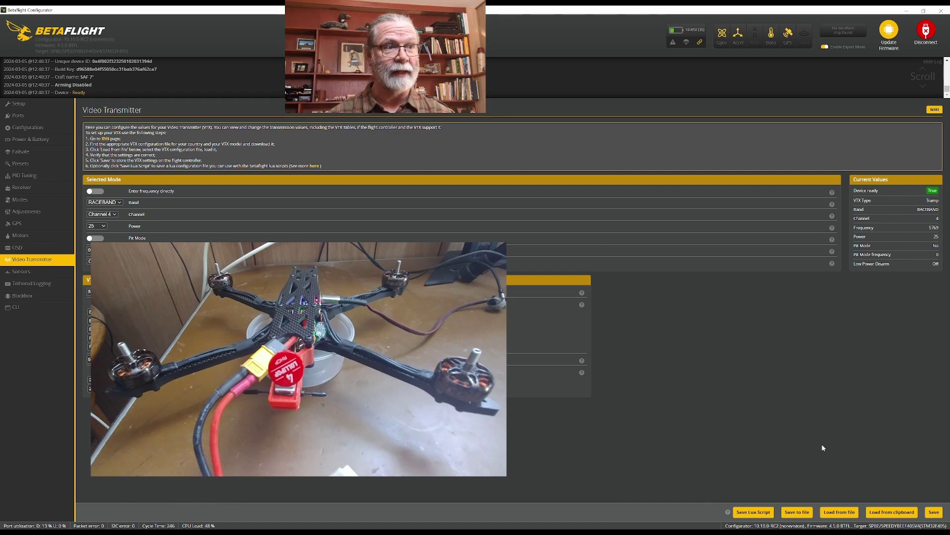
pyautogui.click(934, 513)
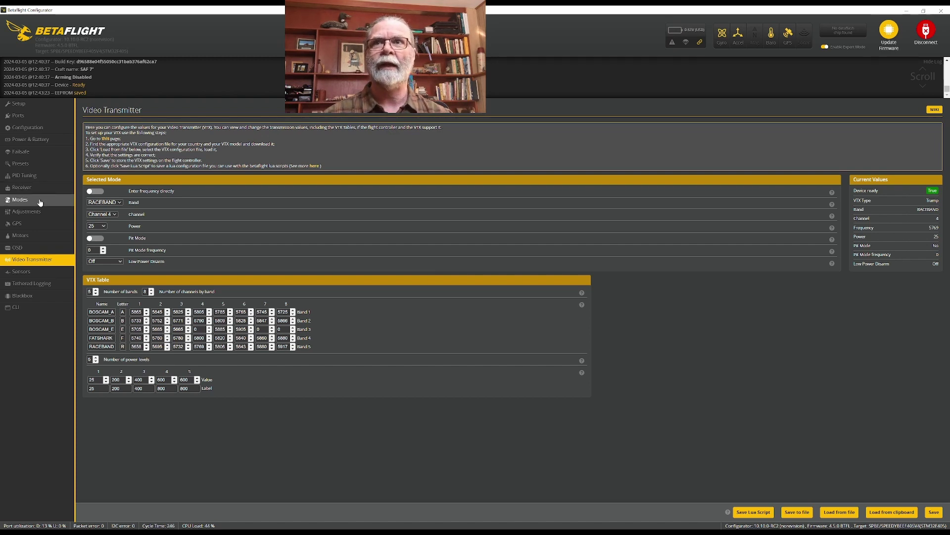
# Review the elements and warnings in the OSD settings, and enable the Link quality and RSSI dBm warnings
pyautogui.click(31, 249)
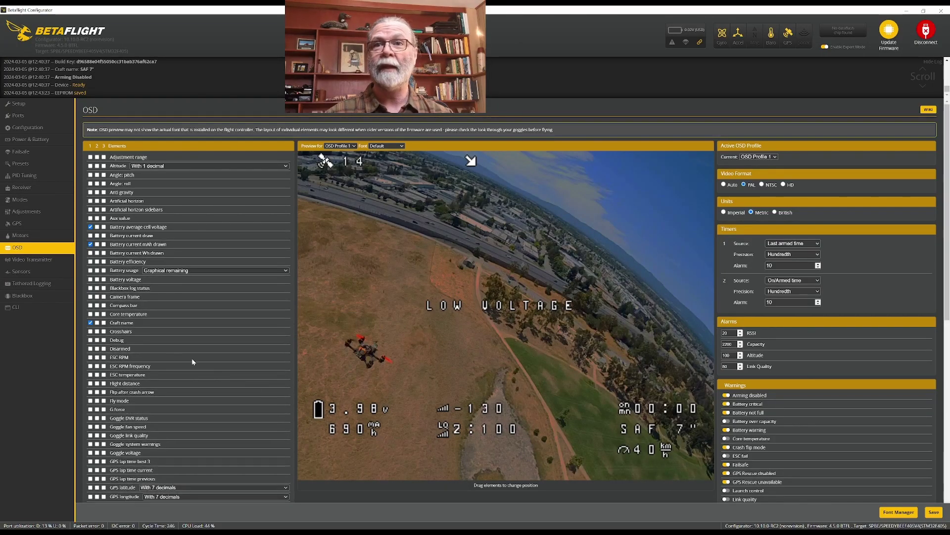
pyautogui.scroll(-2, 96, 336)
pyautogui.scroll(-2, 94, 337)
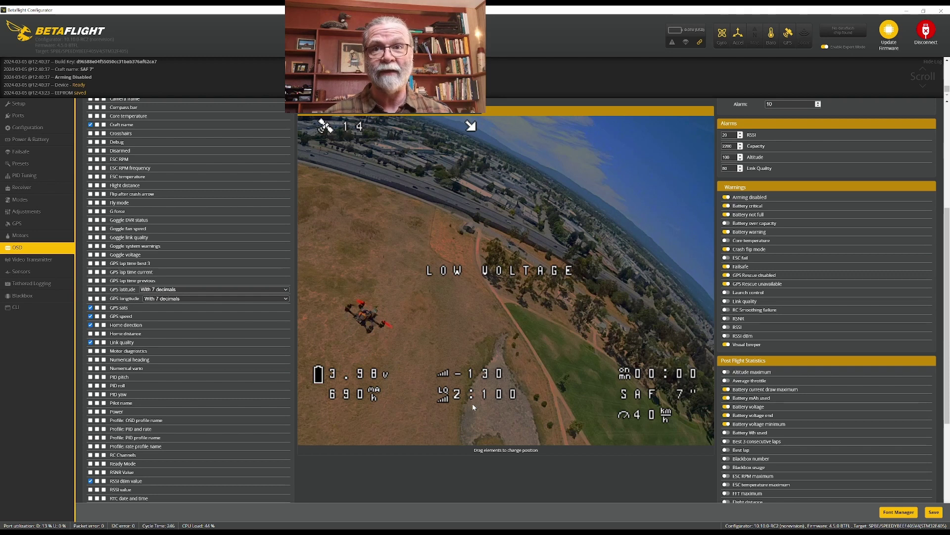
pyautogui.scroll(-3, 179, 428)
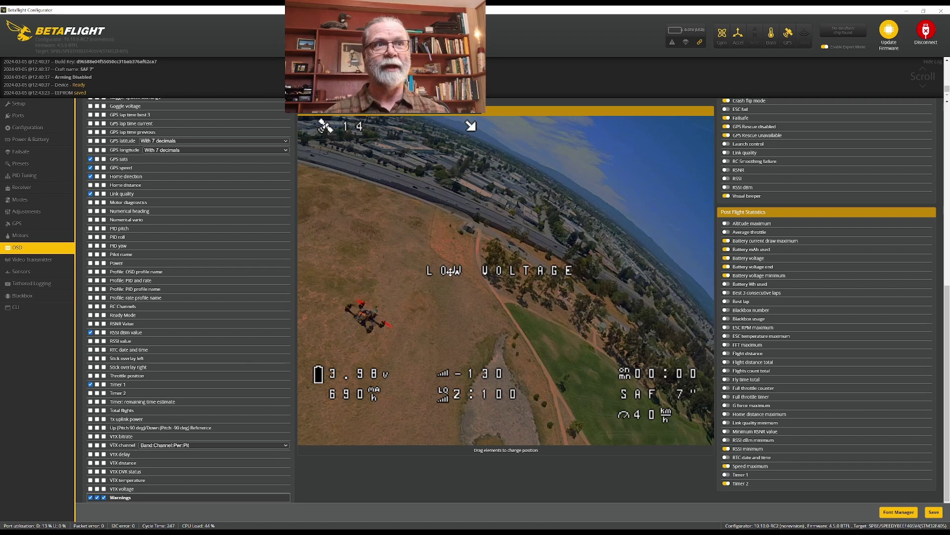
pyautogui.scroll(3, 811, 223)
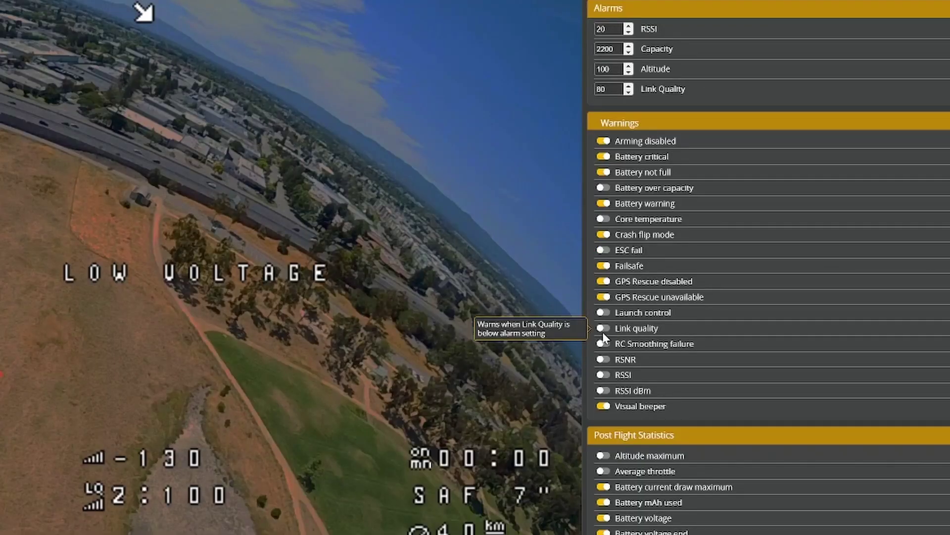
pyautogui.click(605, 329)
pyautogui.click(605, 391)
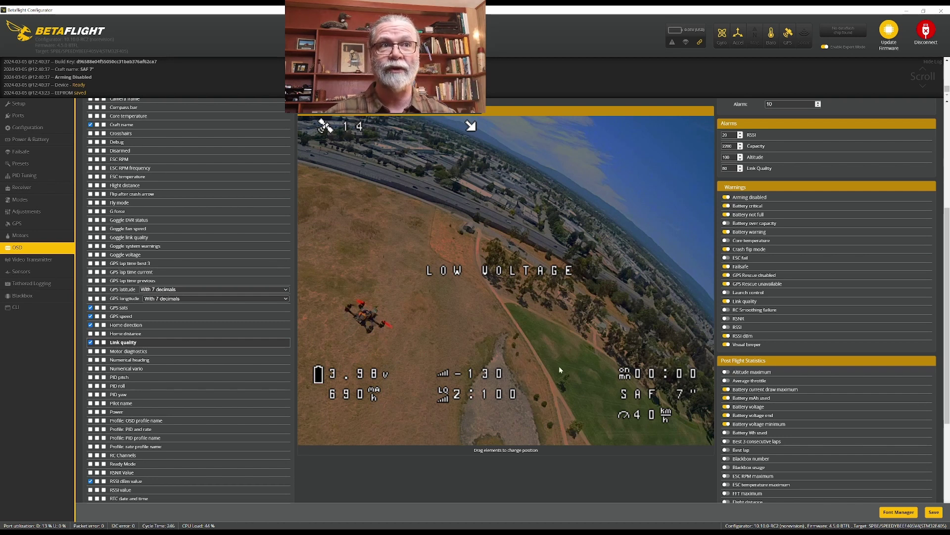
# Switch the OSD video format between NTSC and PAL to compare the preview layouts, returning to PAL
pyautogui.scroll(5, 826, 272)
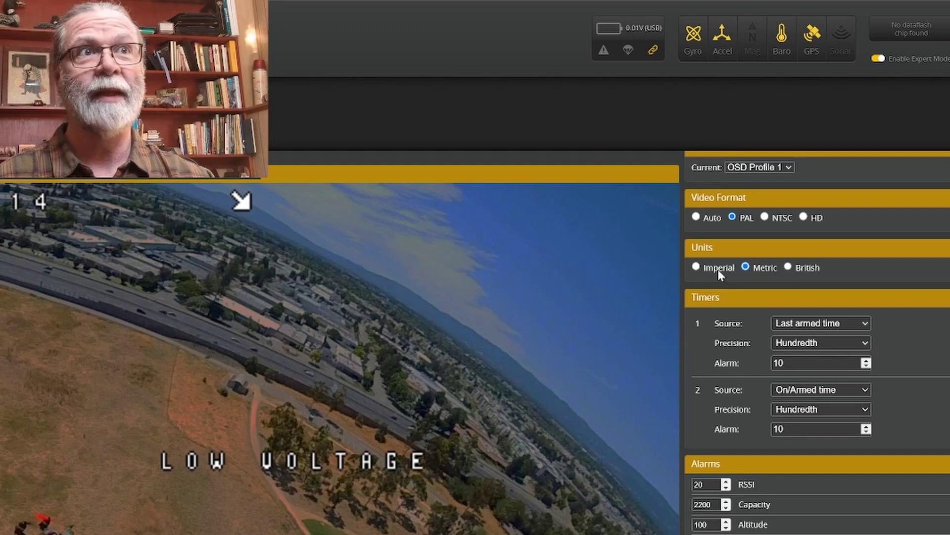
pyautogui.moveTo(709, 203)
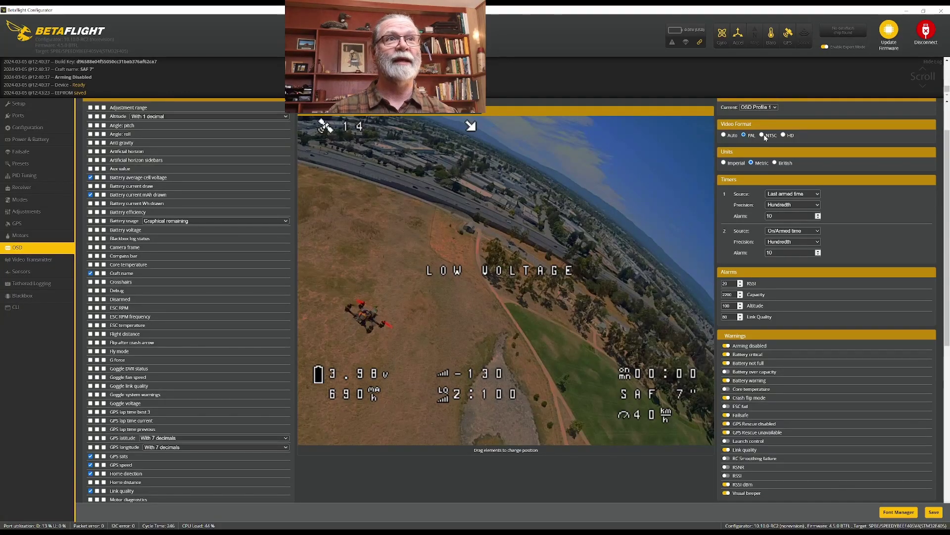
pyautogui.click(763, 135)
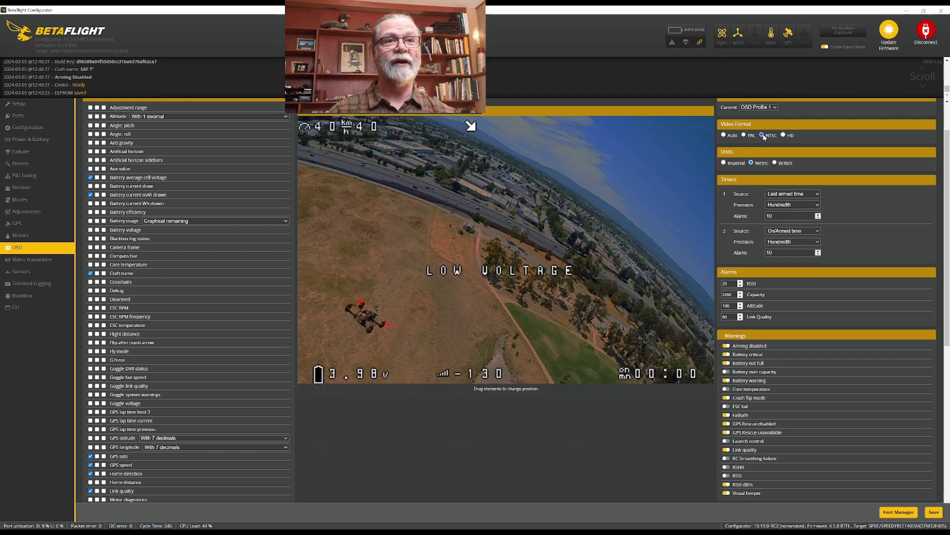
pyautogui.click(744, 135)
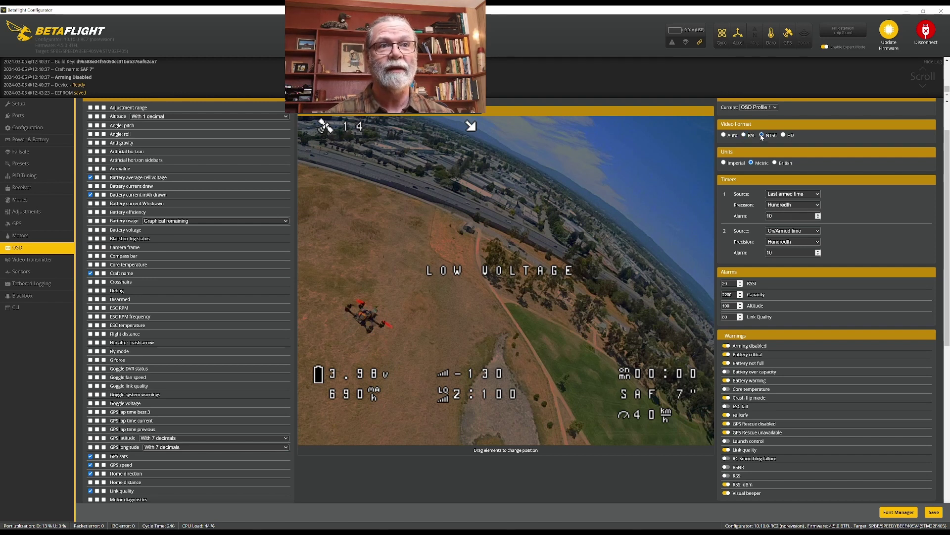
pyautogui.click(761, 136)
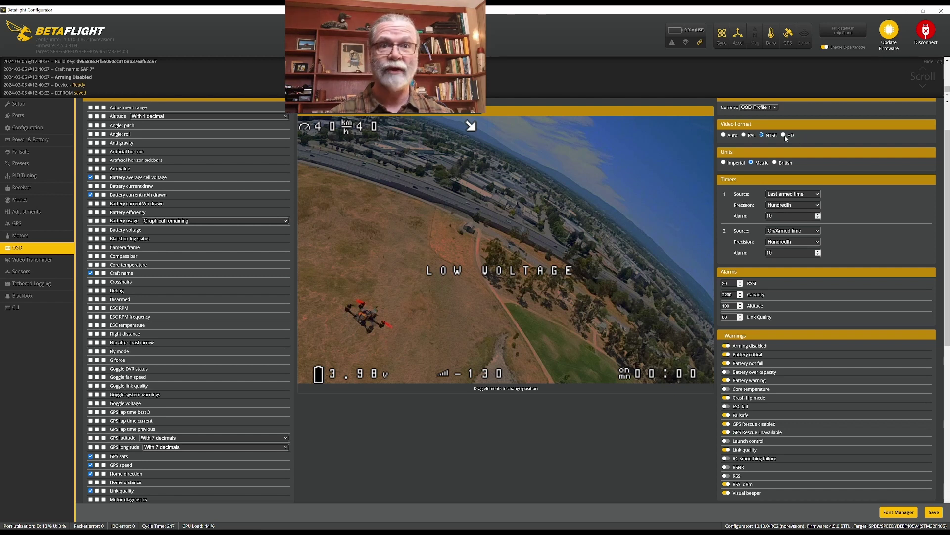
pyautogui.click(743, 135)
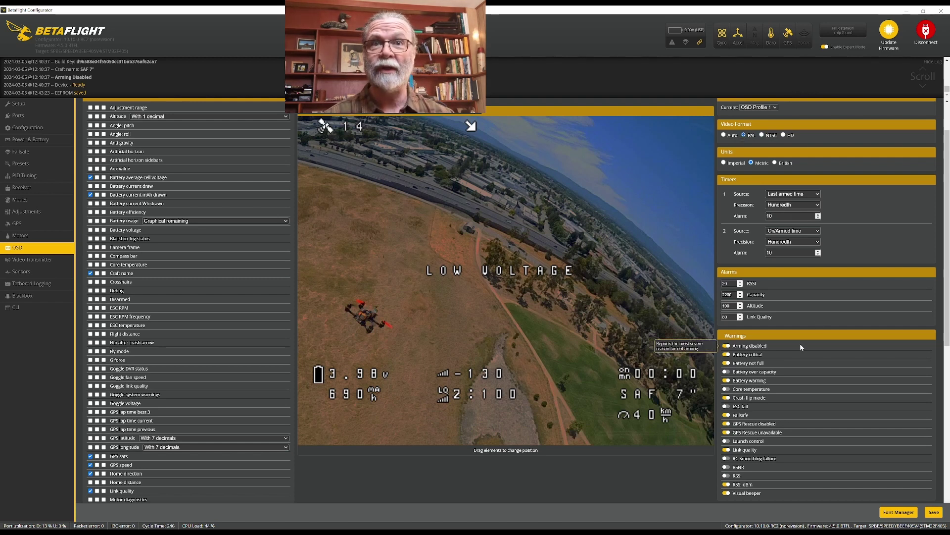
# Review the post flight statistics, including the battery current, capacity and voltage entries, and save the OSD settings
pyautogui.scroll(-10, 800, 343)
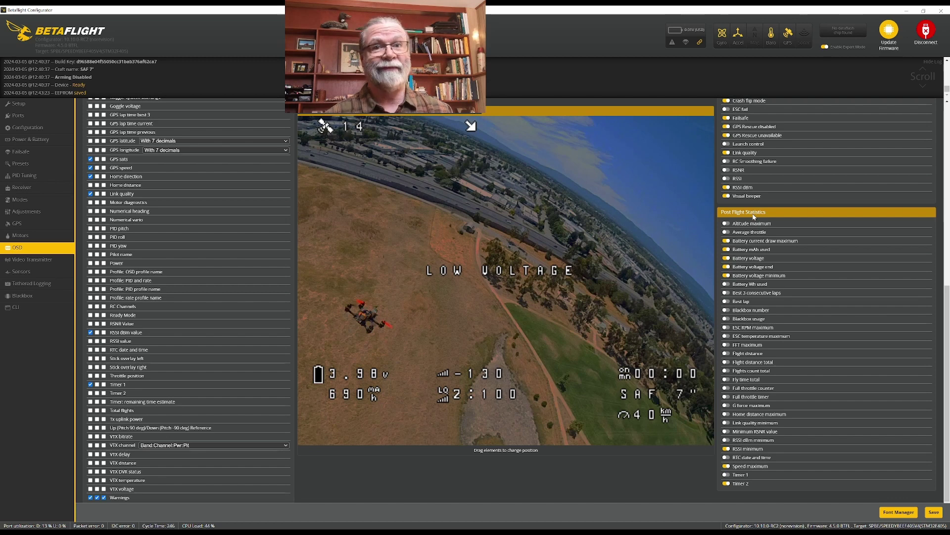
pyautogui.moveTo(769, 244)
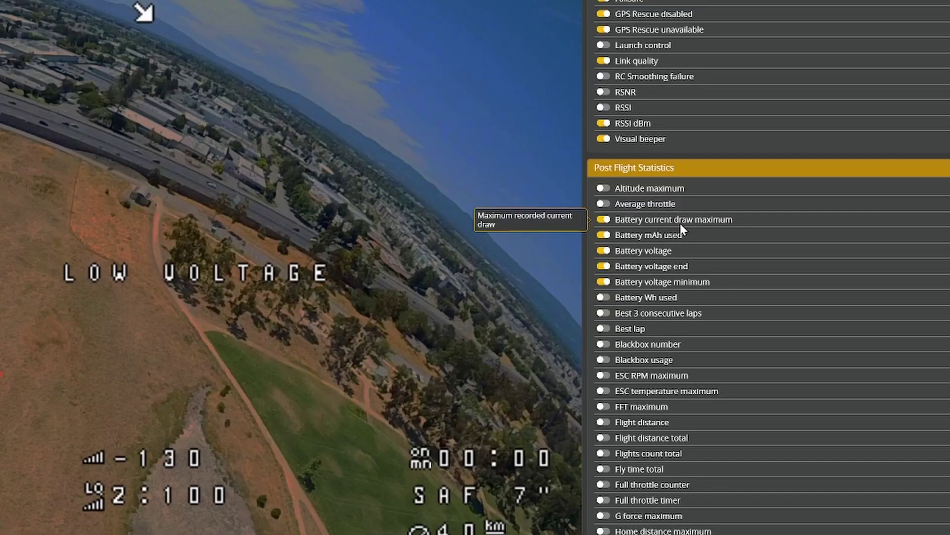
pyautogui.moveTo(676, 235)
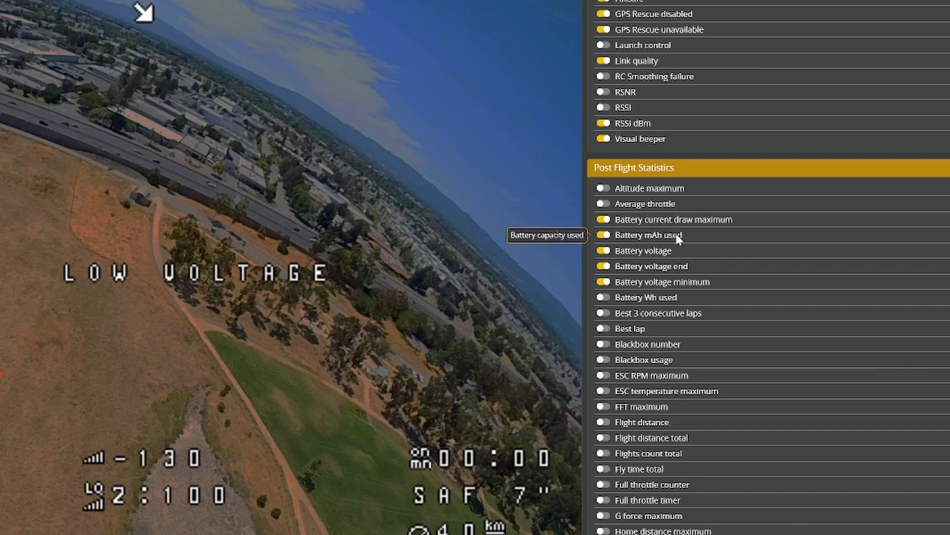
pyautogui.moveTo(659, 256)
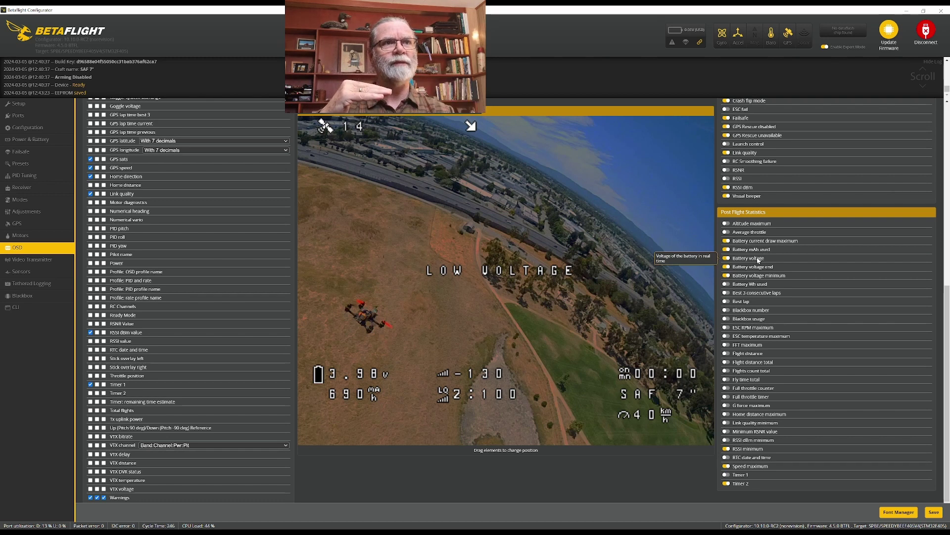
pyautogui.moveTo(765, 270)
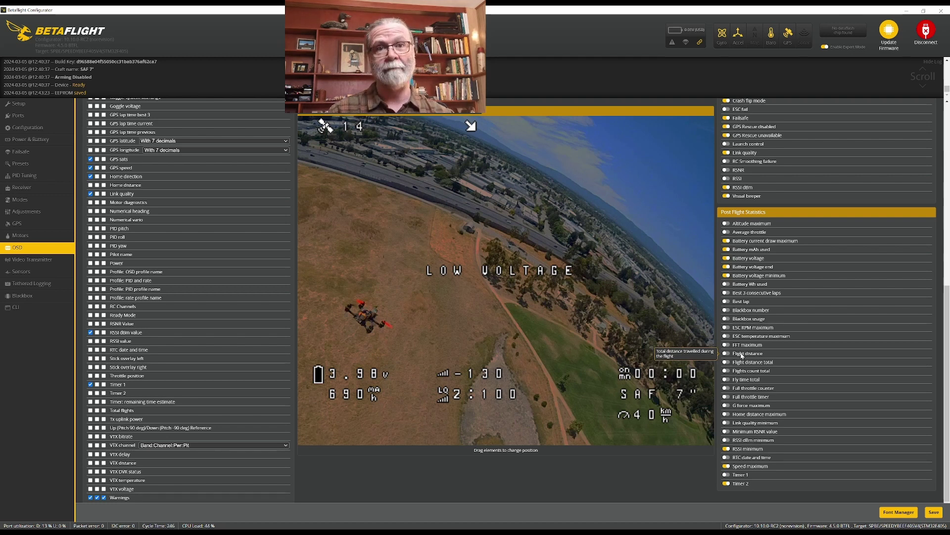
pyautogui.click(935, 513)
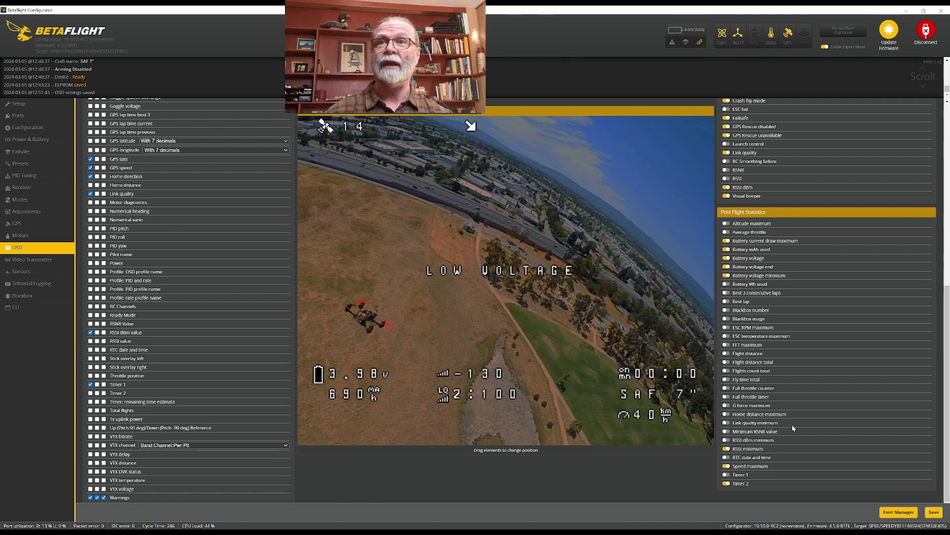
# Check the receiver settings and open the modes settings
pyautogui.click(35, 189)
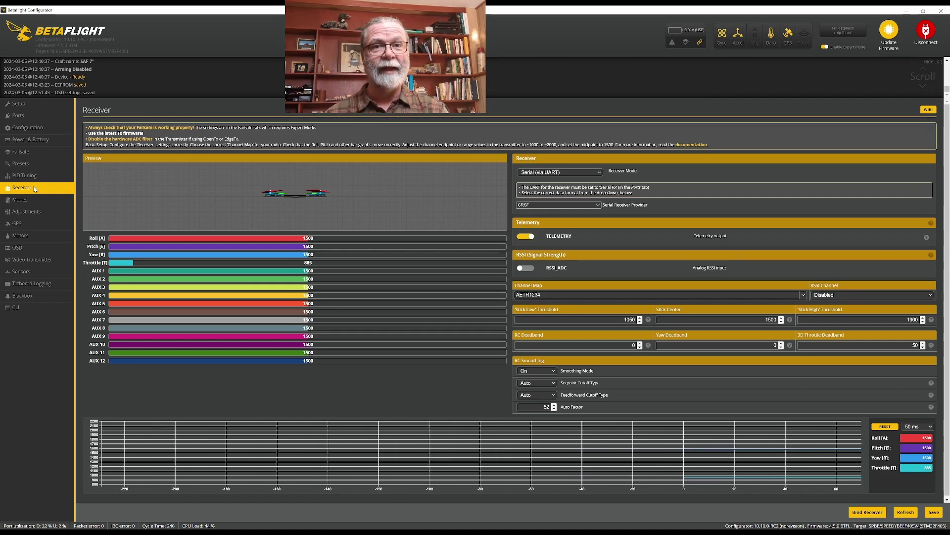
pyautogui.click(27, 199)
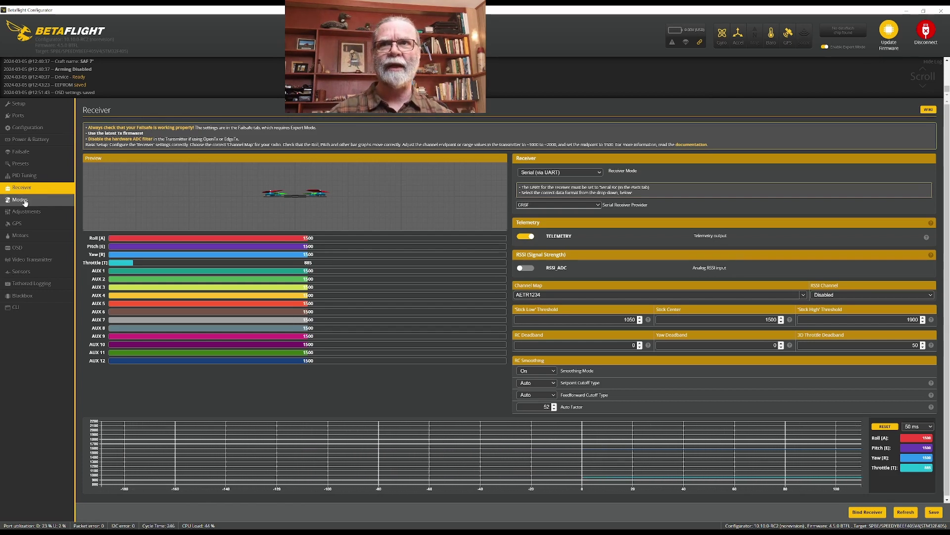